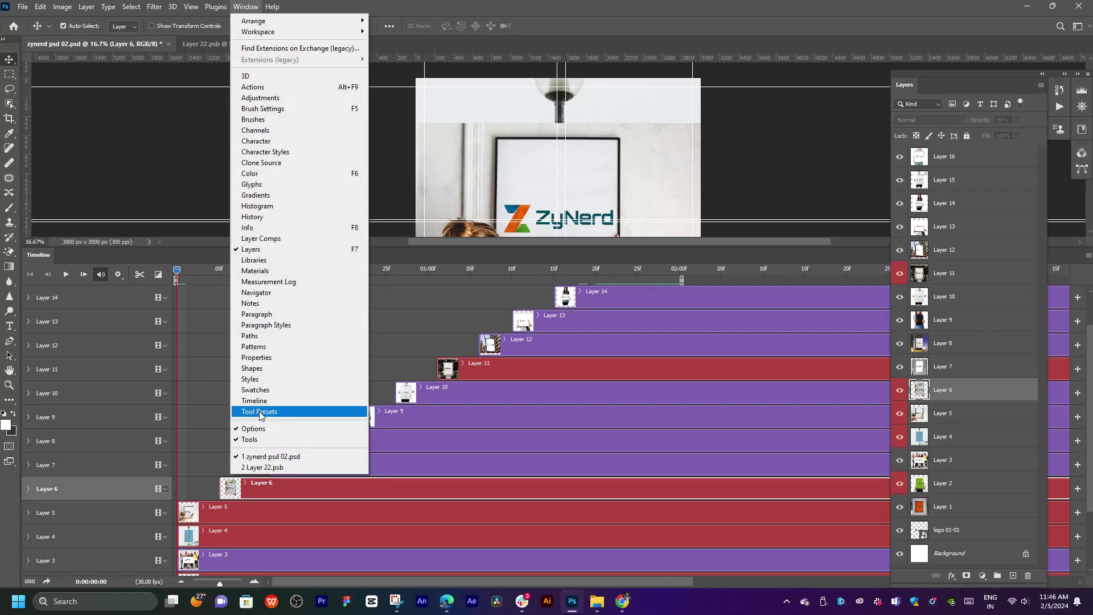
Step: Dismiss the workspace panel list and deselect Layer 6
left_click(250, 402)
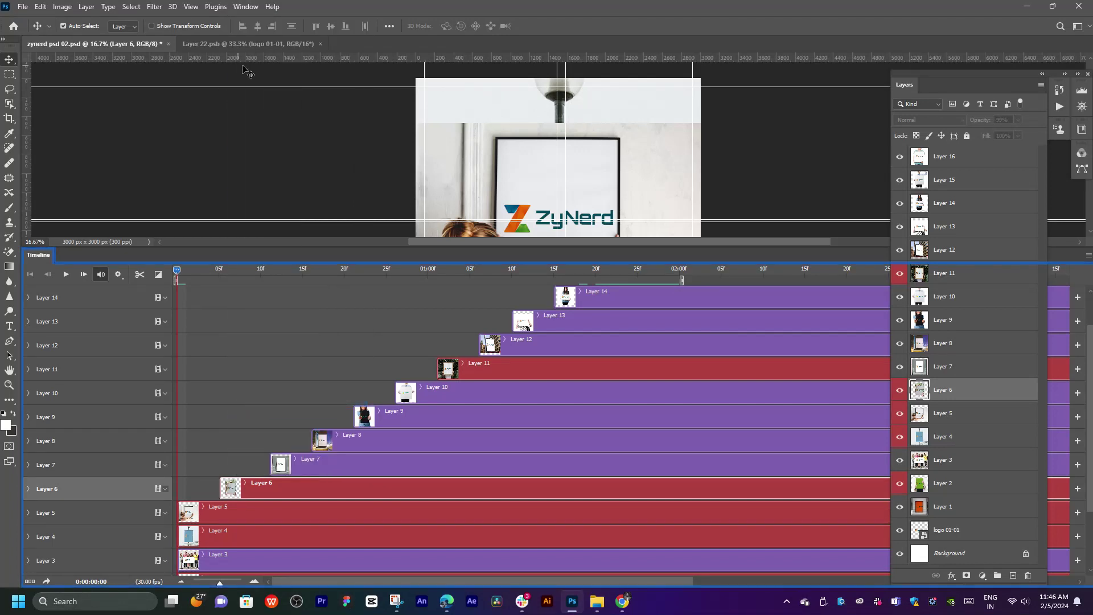
left_click(244, 7)
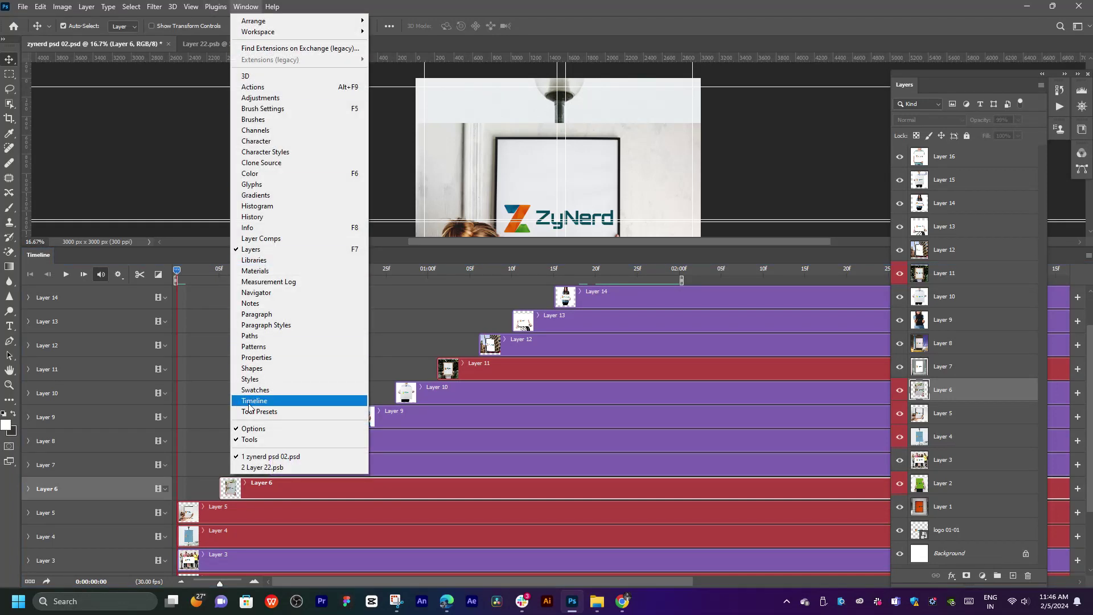
left_click(288, 406)
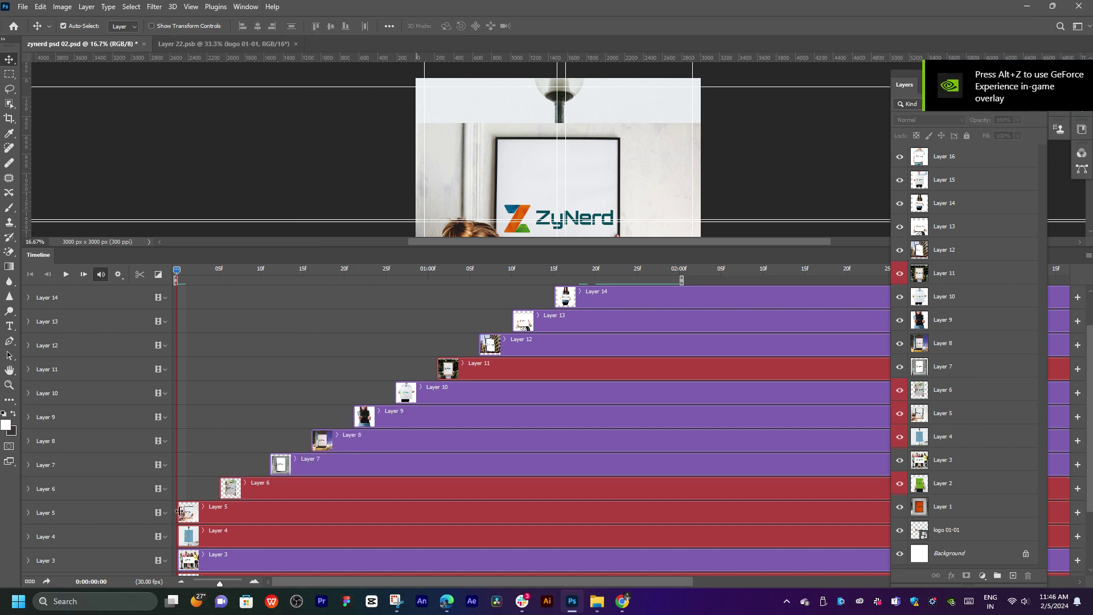
Step: Shift the Layer 5 and Layer 3 clips slightly later, then zoom the timeline in to frames
scroll(194, 509, "down", 3)
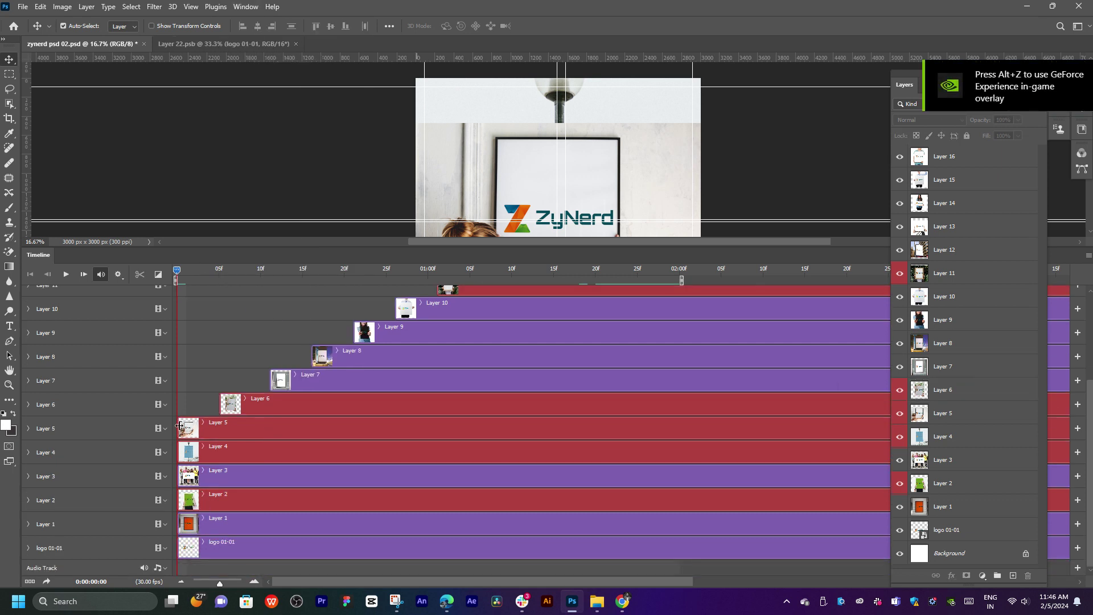
mouse_move(180, 426)
left_mouse_down()
mouse_move(196, 427)
mouse_move(206, 454)
left_mouse_up()
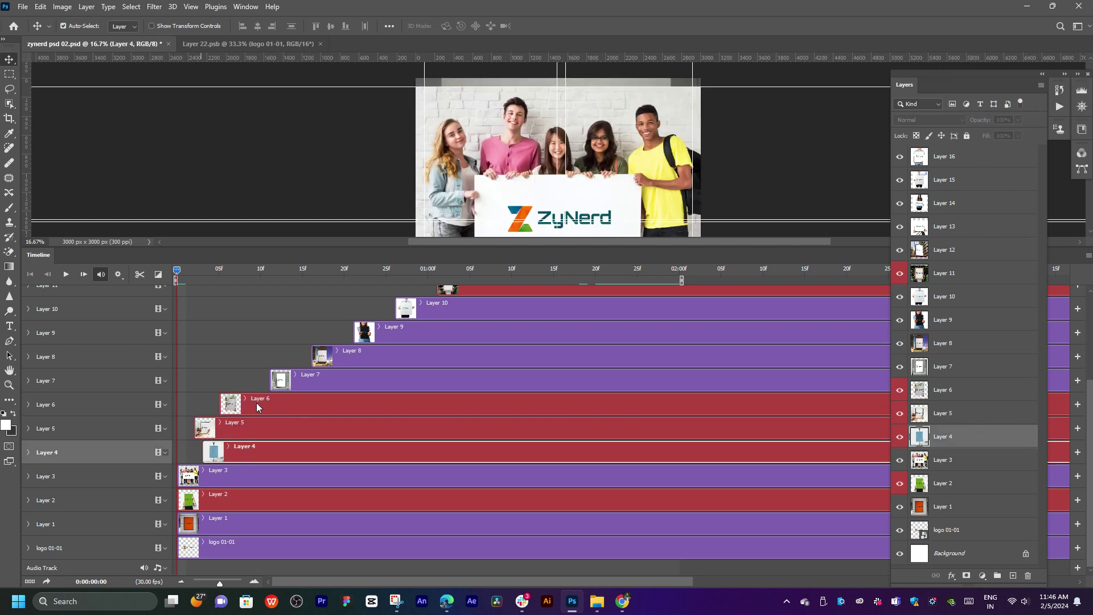
left_click_drag(178, 485, 200, 501)
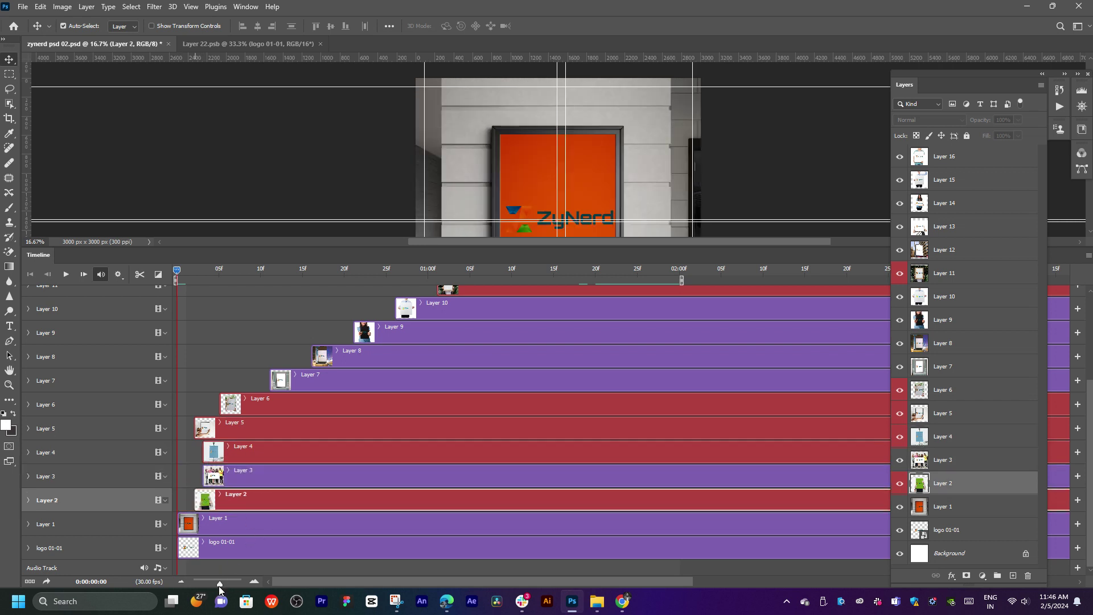
left_click_drag(220, 586, 251, 582)
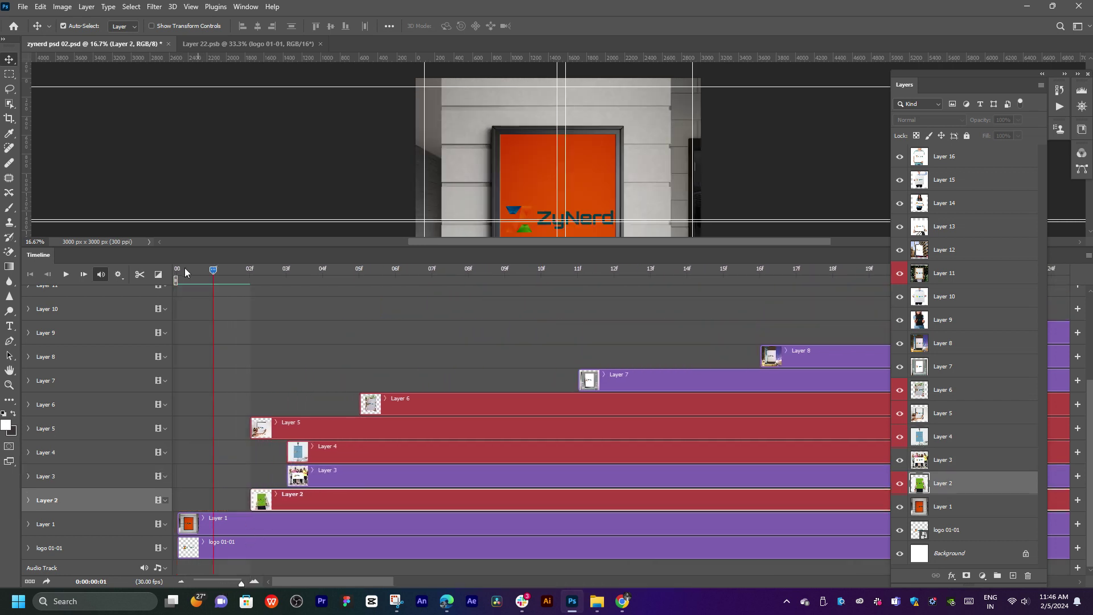
Step: Start the Layer 1 clip at frame 2 and the Layer 2 clip at frame 4
mouse_move(185, 267)
left_mouse_down()
mouse_move(241, 280)
mouse_move(199, 285)
mouse_move(235, 285)
left_mouse_up()
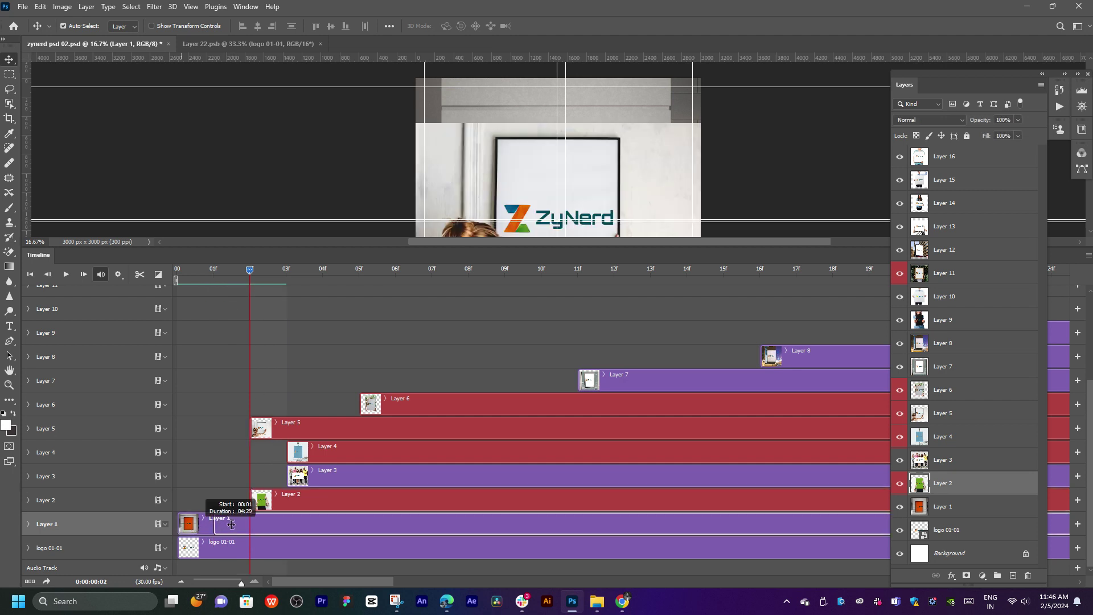
left_click_drag(180, 525, 252, 525)
left_click_drag(185, 276, 328, 281)
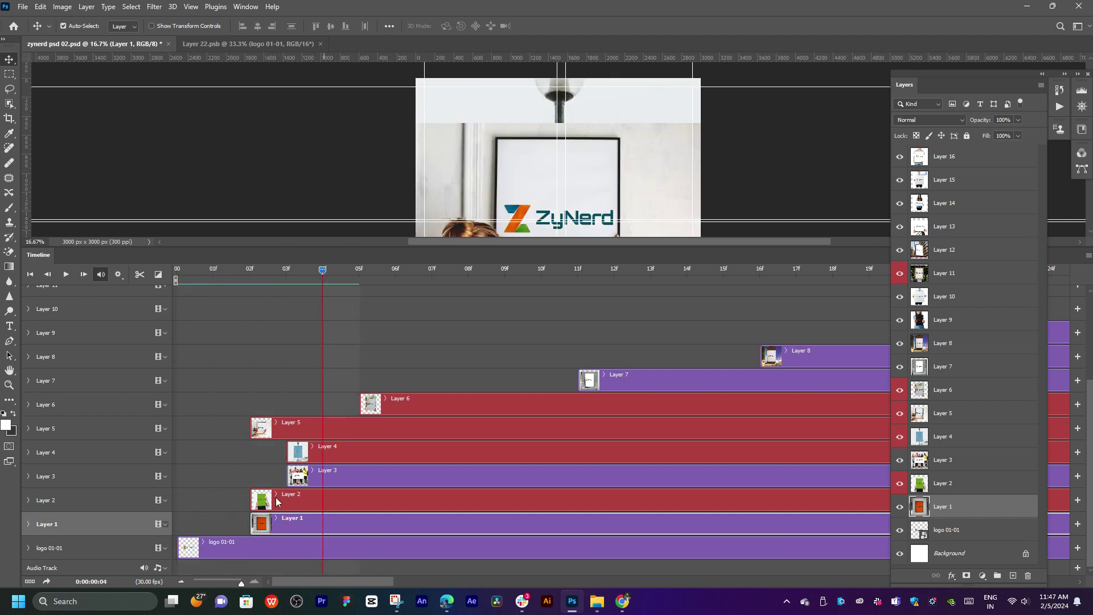
left_click_drag(252, 500, 324, 499)
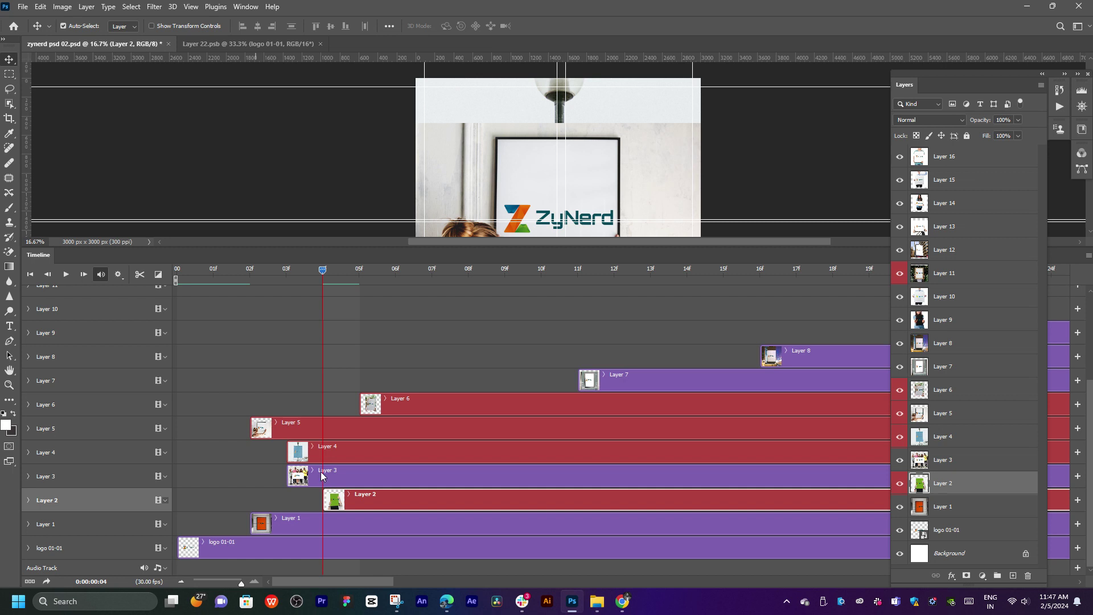
Step: Start the Layer 3, 4 and 5 clips at frames 6, 8 and 10
left_click(414, 274)
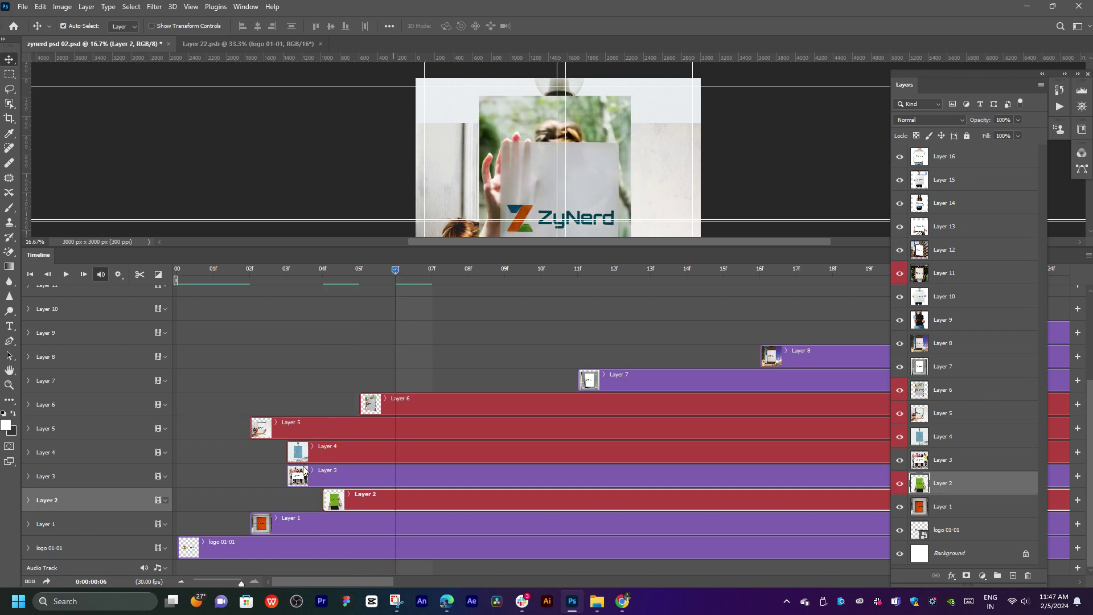
left_click_drag(291, 476, 401, 476)
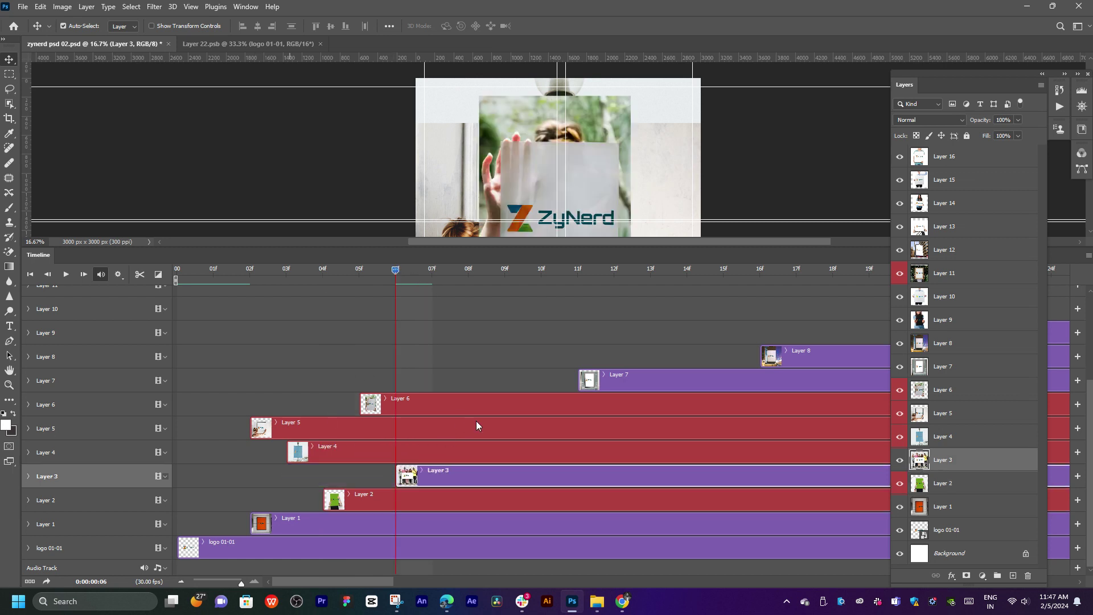
left_click(463, 271)
left_click_drag(290, 452, 484, 451)
left_click(543, 269)
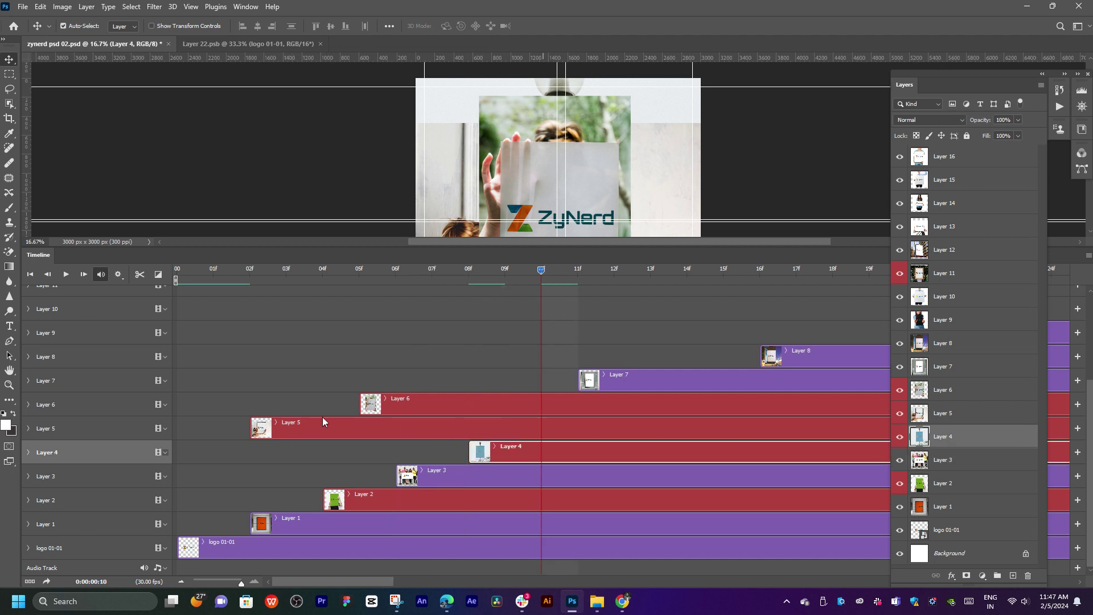
left_click_drag(252, 427, 543, 427)
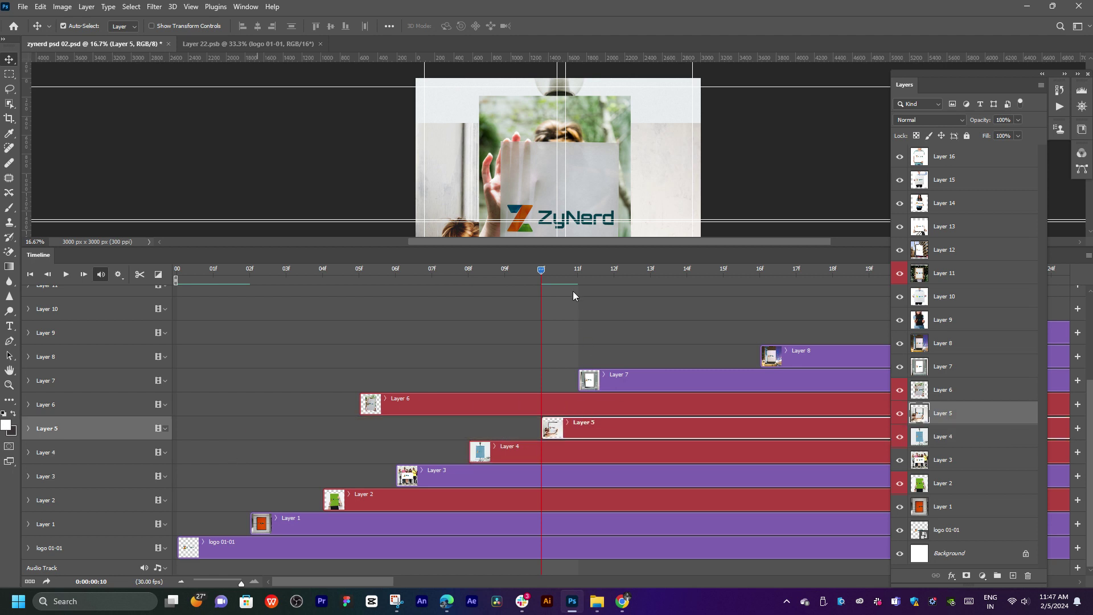
left_click(613, 269)
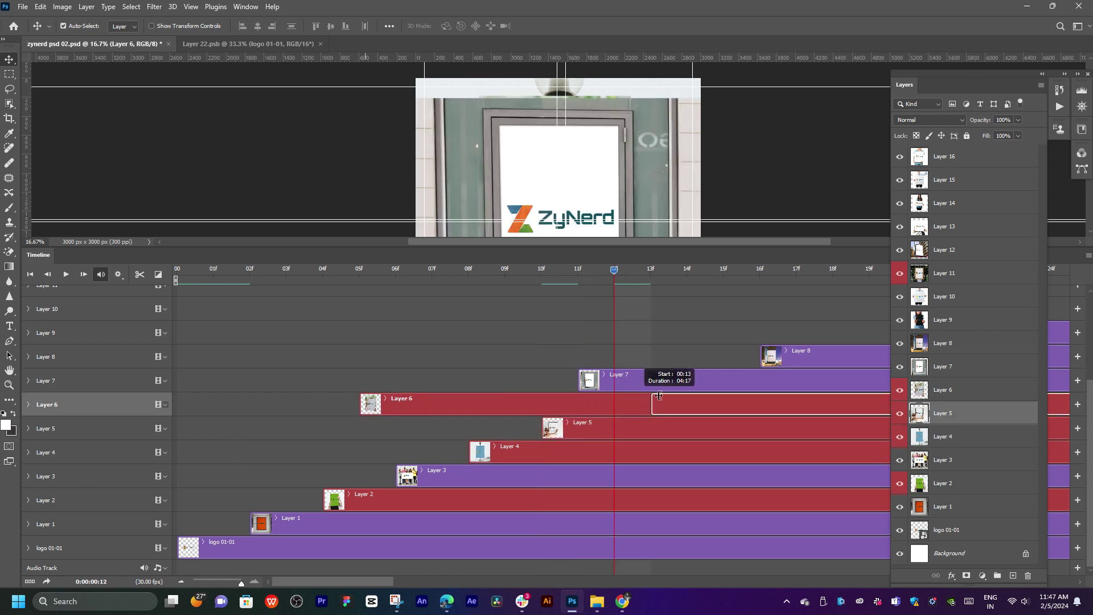
Step: Start the Layer 6 clip at frame 12 and the Layer 7 clip at frame 14
left_click_drag(360, 403, 615, 403)
left_click_drag(364, 578, 381, 581)
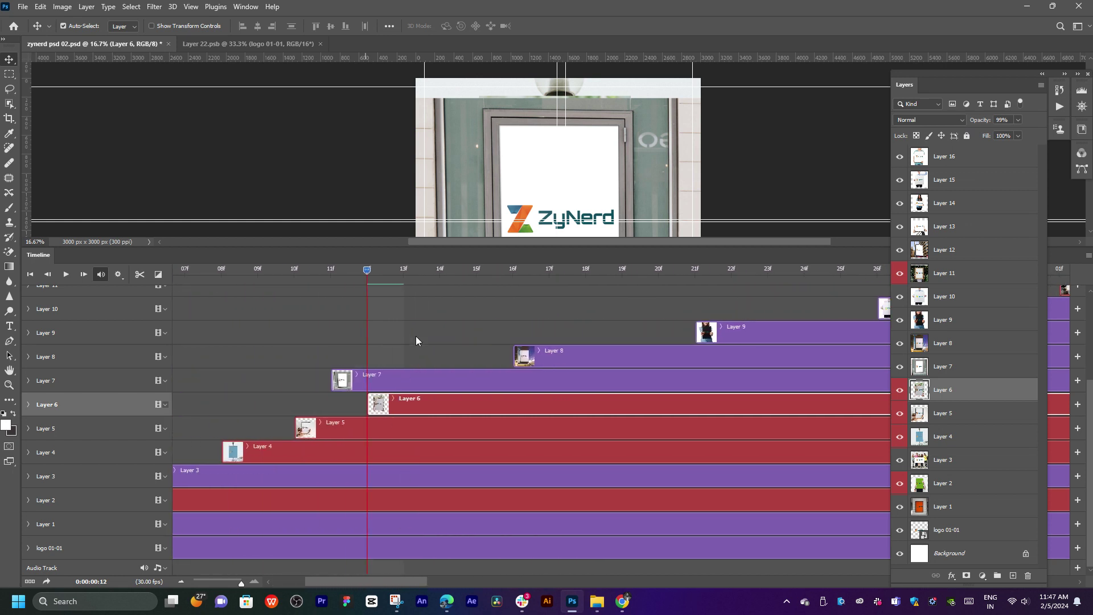
left_click(438, 278)
left_click_drag(337, 383, 446, 382)
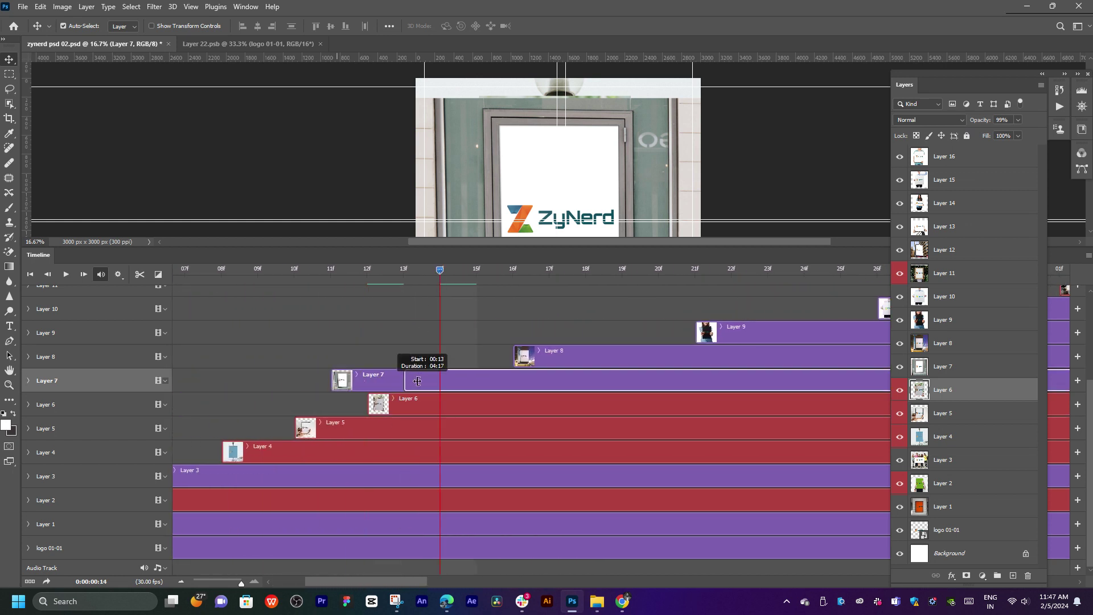
Step: Start the Layer 9 clip at frame 18 and drag the Layer 10 clip toward frame 20
left_click(508, 267)
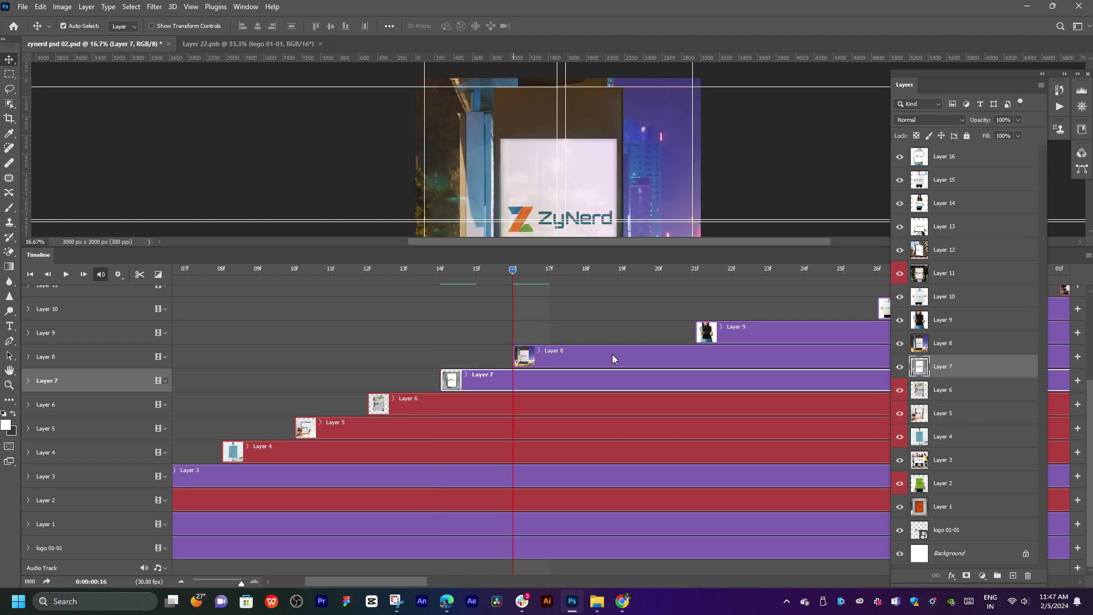
left_click(584, 269)
left_click_drag(697, 333, 588, 334)
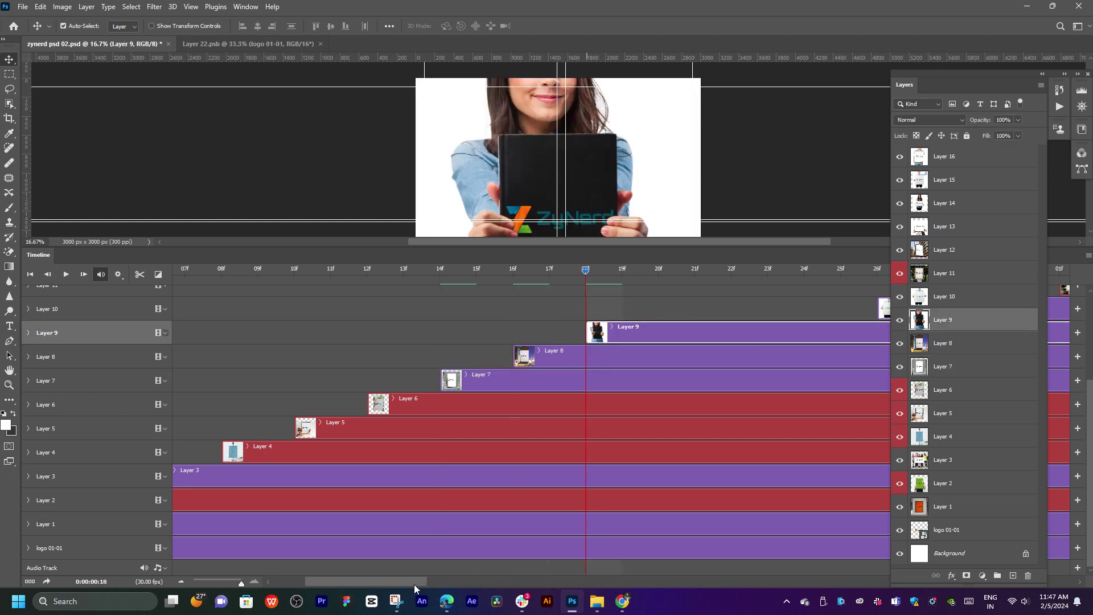
left_click_drag(414, 581, 452, 581)
scroll(558, 362, "up", 3)
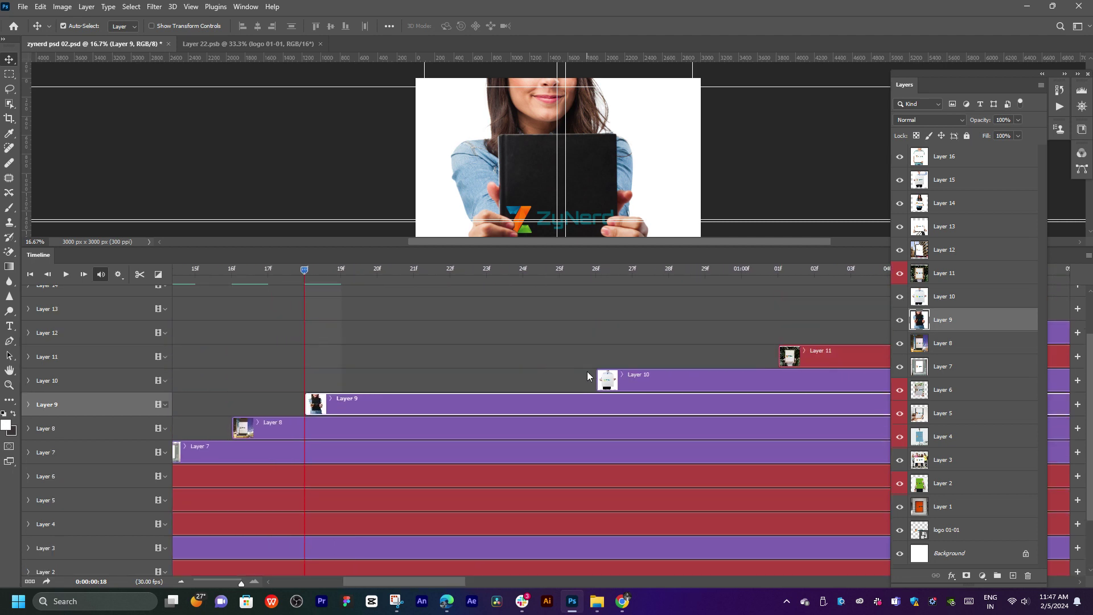
left_click_drag(596, 384, 378, 398)
Step: Drop Layer 10 at frame 20, re-dock the Timeline panel at the bottom and enlarge it
left_click_drag(380, 264, 171, 277)
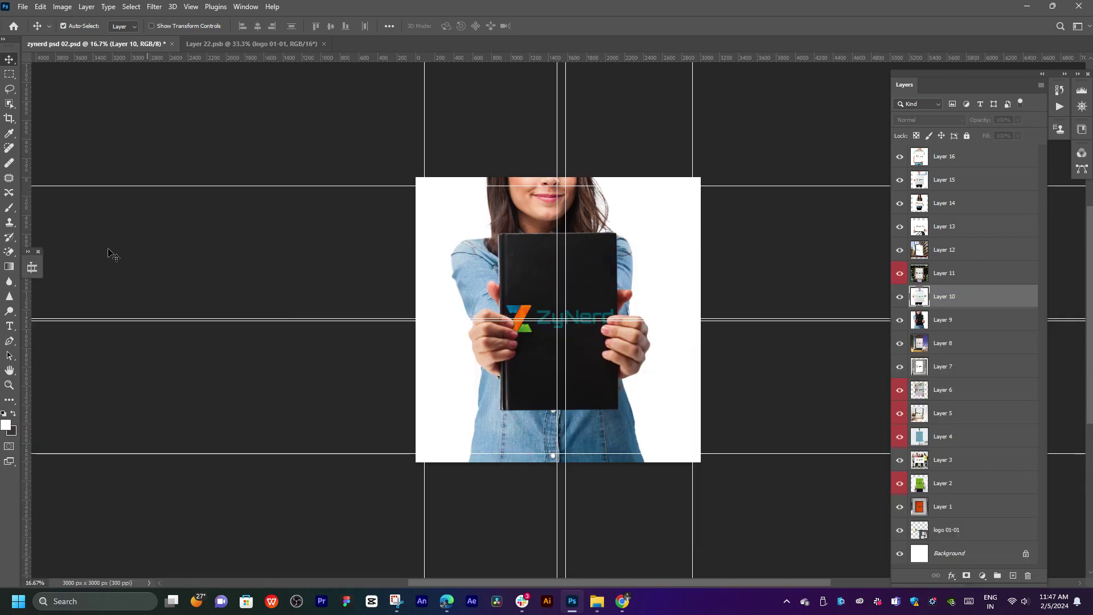
mouse_move(104, 254)
left_mouse_down()
mouse_move(231, 493)
mouse_move(170, 583)
mouse_move(192, 582)
left_mouse_up()
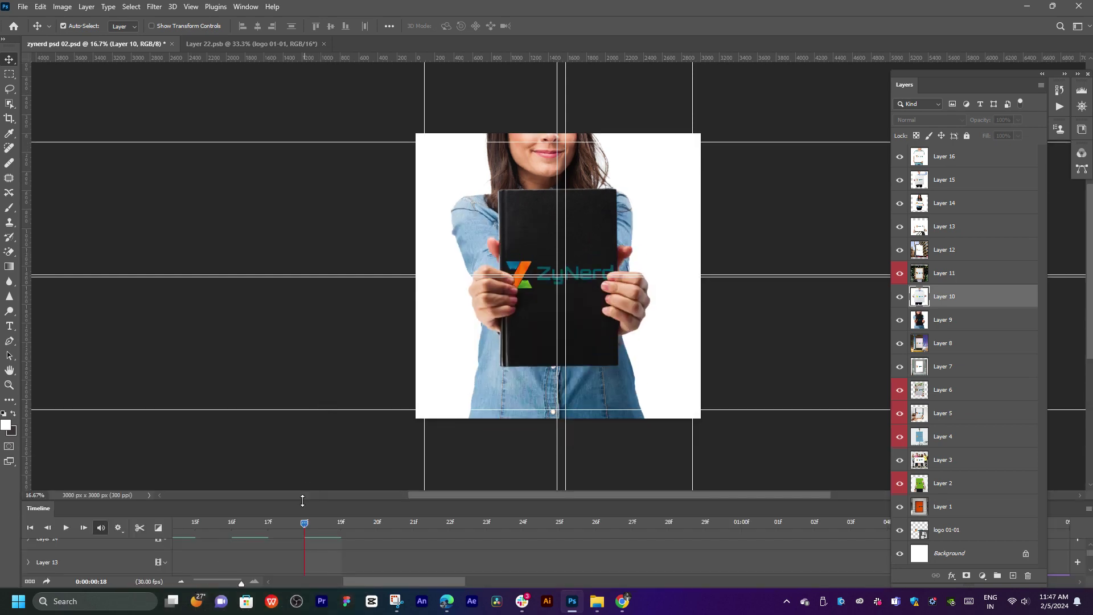
left_click_drag(288, 502, 279, 248)
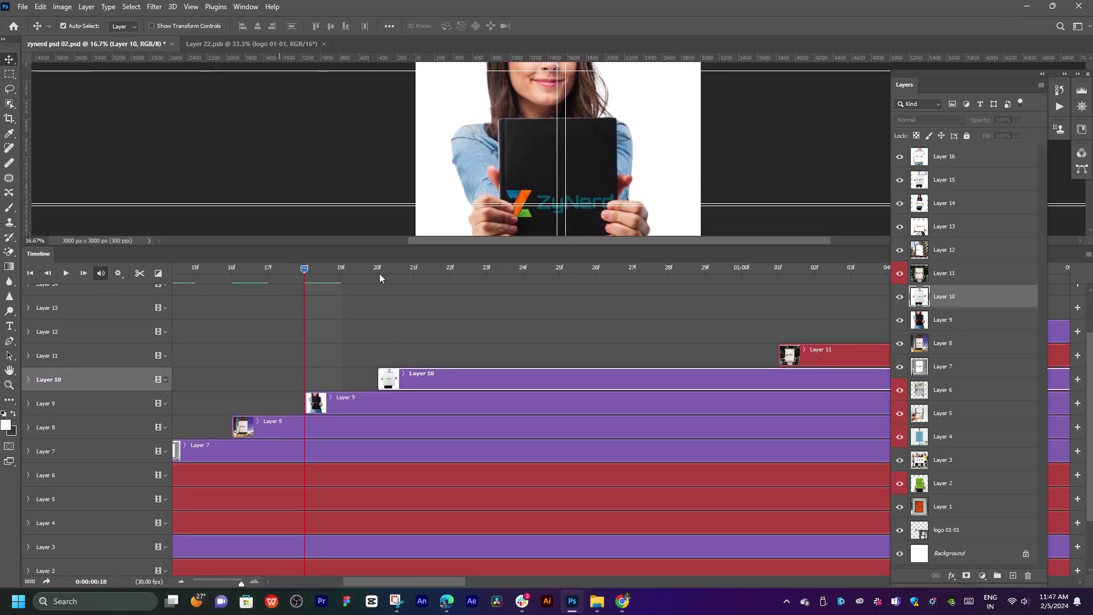
Step: Start the Layer 11 clip at frame 22 and the Layer 12 clip at frame 24
left_click(378, 270)
left_click(451, 269)
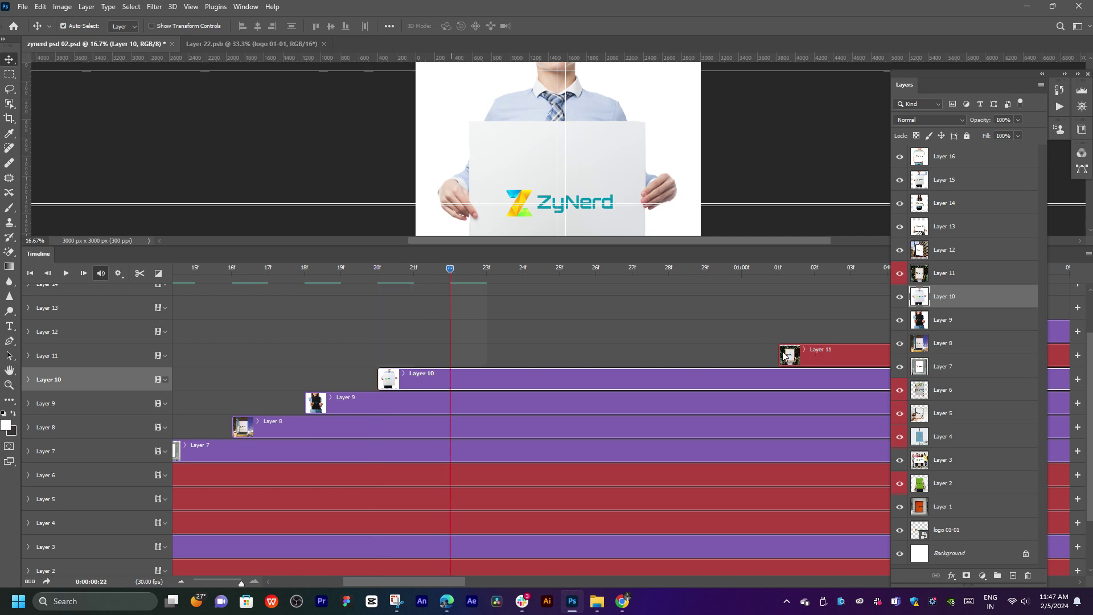
left_click_drag(833, 355, 524, 363)
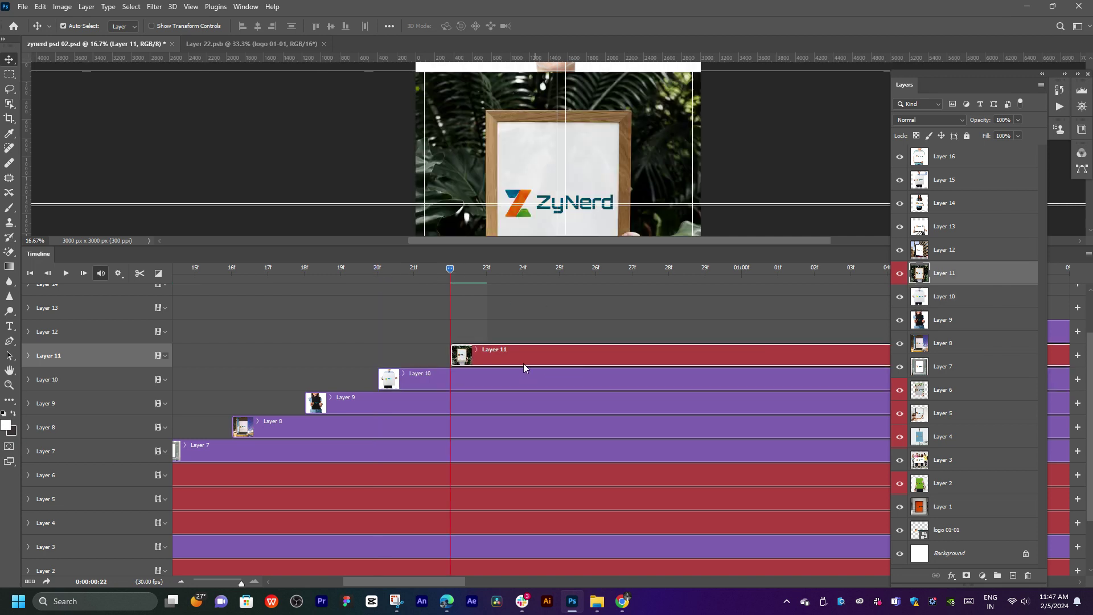
left_click(522, 270)
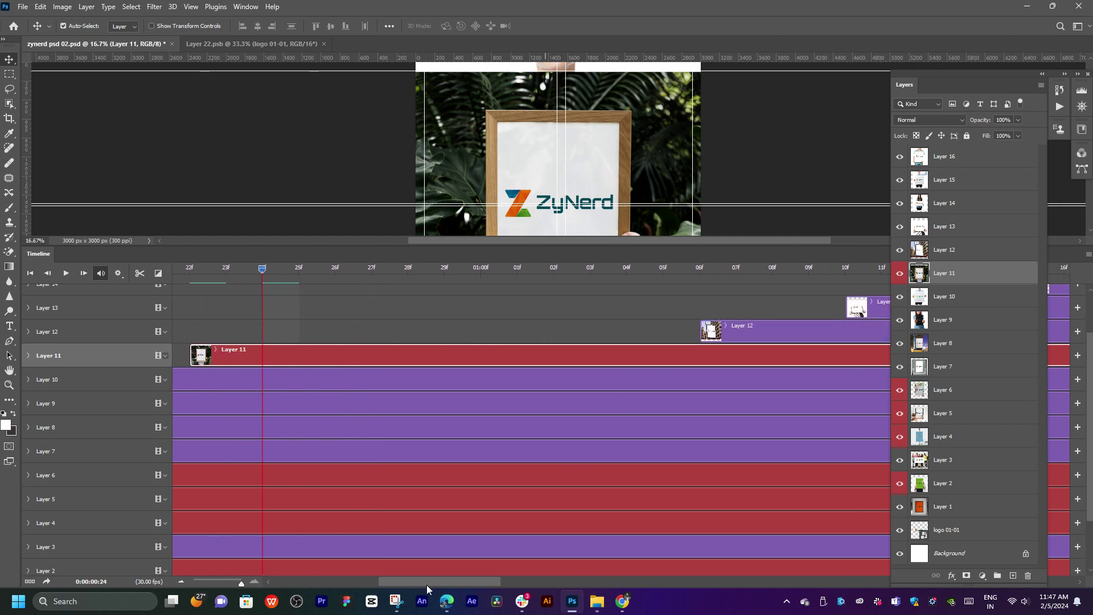
left_click_drag(390, 581, 425, 583)
left_click_drag(716, 330, 278, 331)
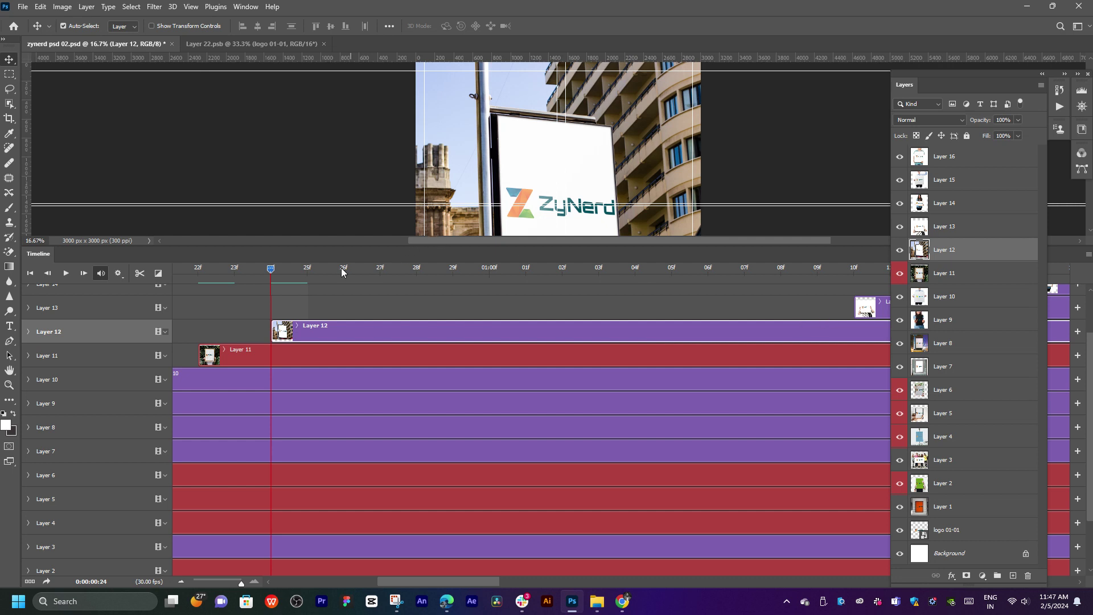
Step: Drag the Layer 13 clip left to start at frame 26
left_click(343, 269)
left_click_drag(857, 308, 347, 310)
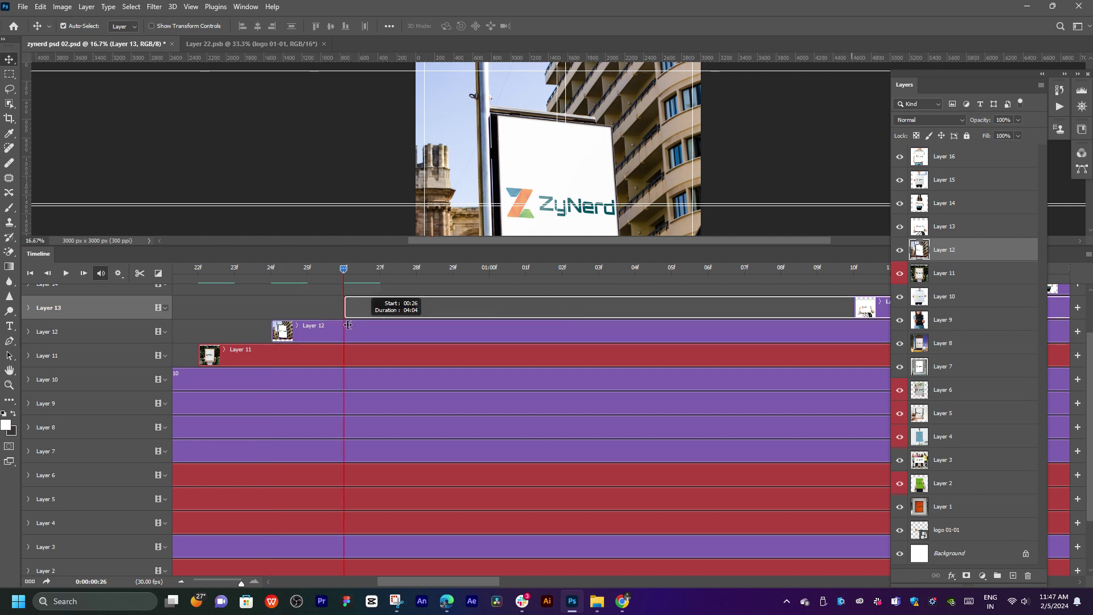
scroll(489, 358, "up", 2)
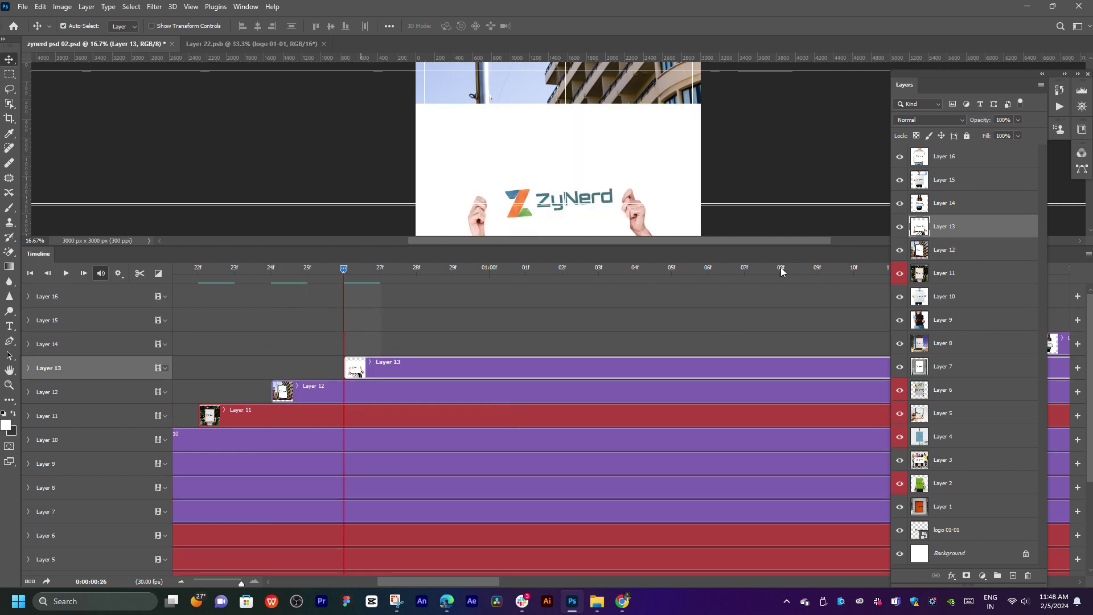
mouse_move(447, 581)
left_mouse_down()
mouse_move(534, 580)
mouse_move(453, 576)
left_mouse_up()
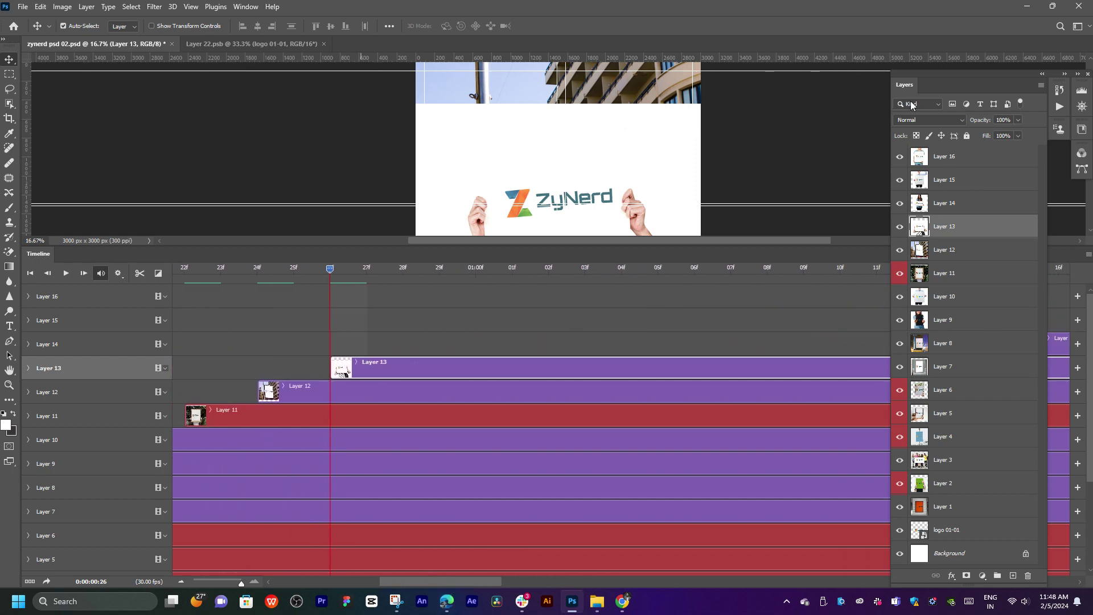
Step: Float the Layers panel, then start Layer 14 at 28f and Layer 15 at 01:00
mouse_move(975, 88)
left_mouse_down()
mouse_move(459, 61)
mouse_move(644, 87)
left_mouse_up()
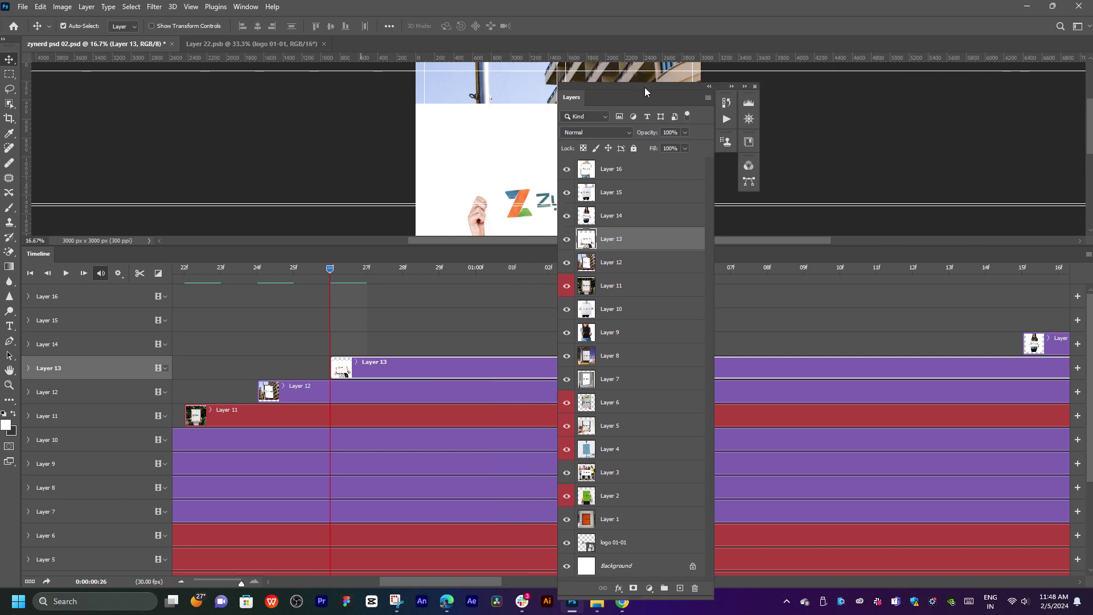
left_click_drag(1024, 345, 405, 344)
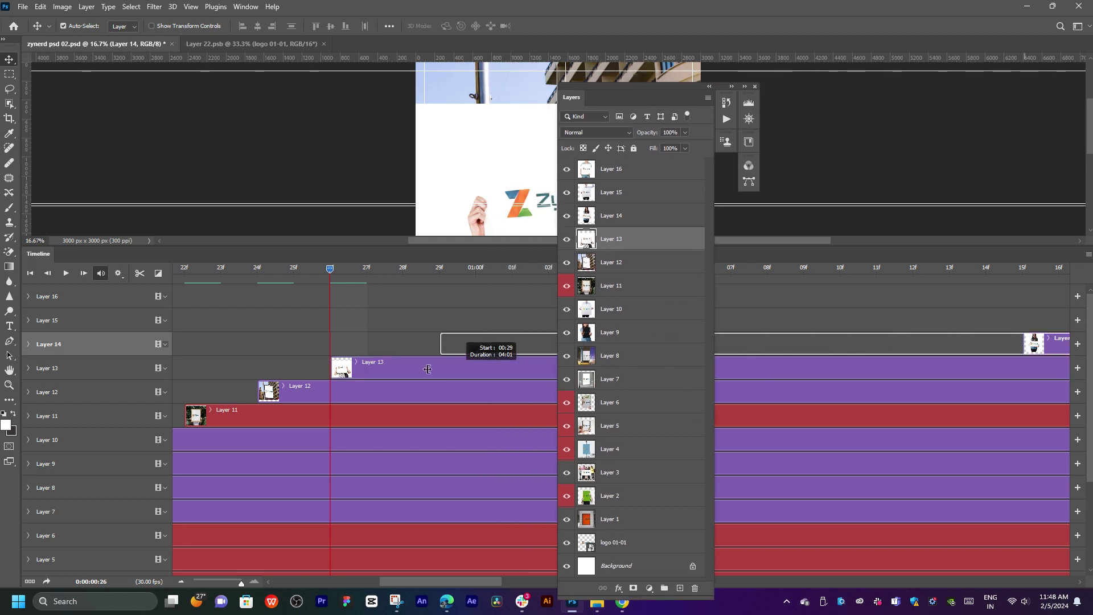
left_click(403, 268)
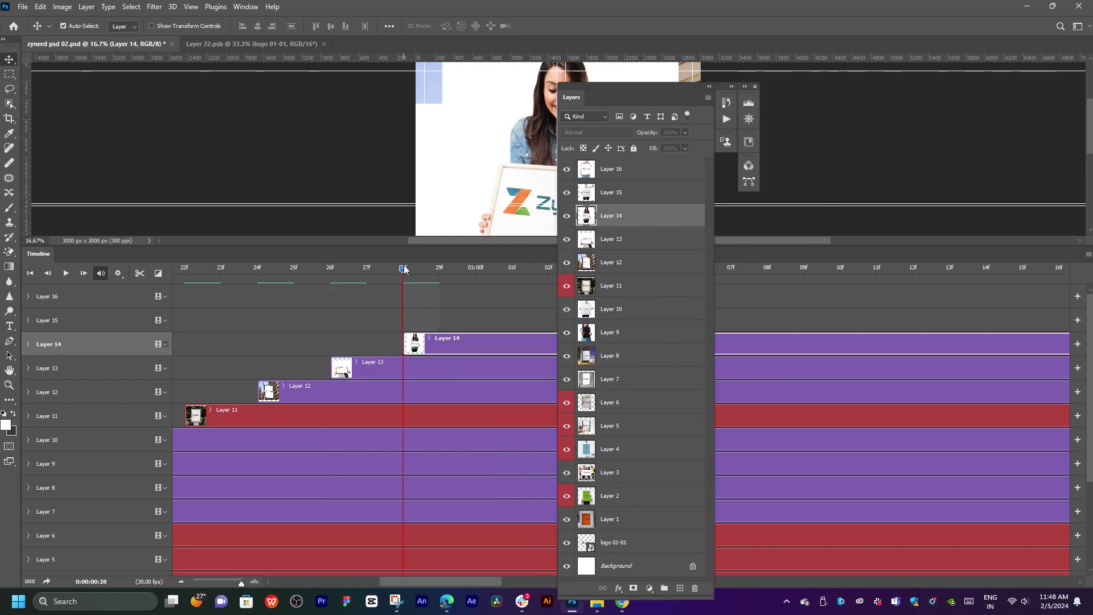
left_click(477, 268)
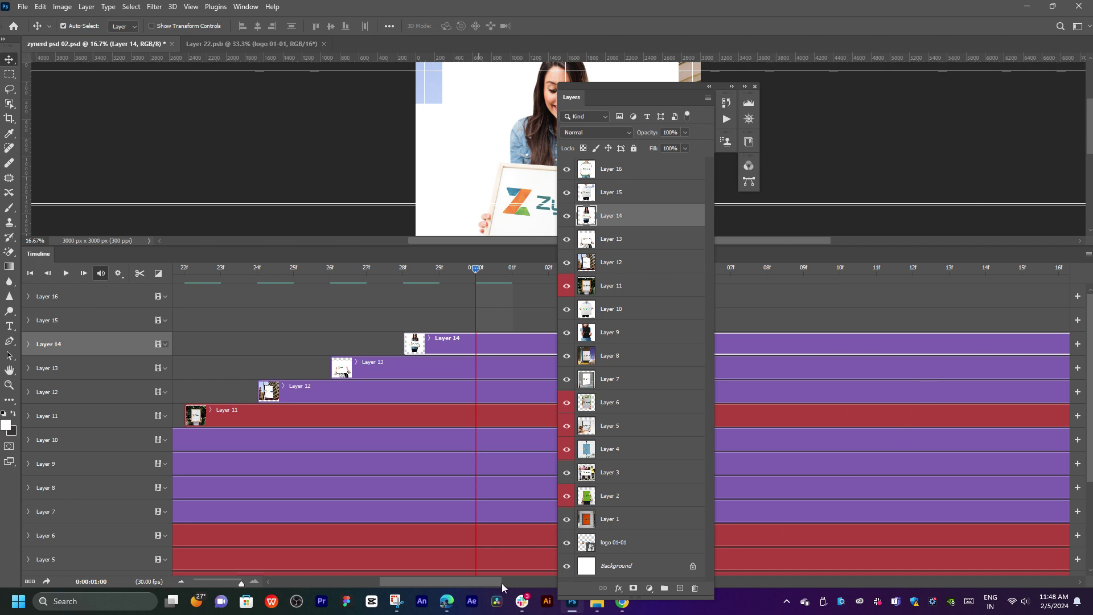
left_click_drag(501, 583, 513, 581)
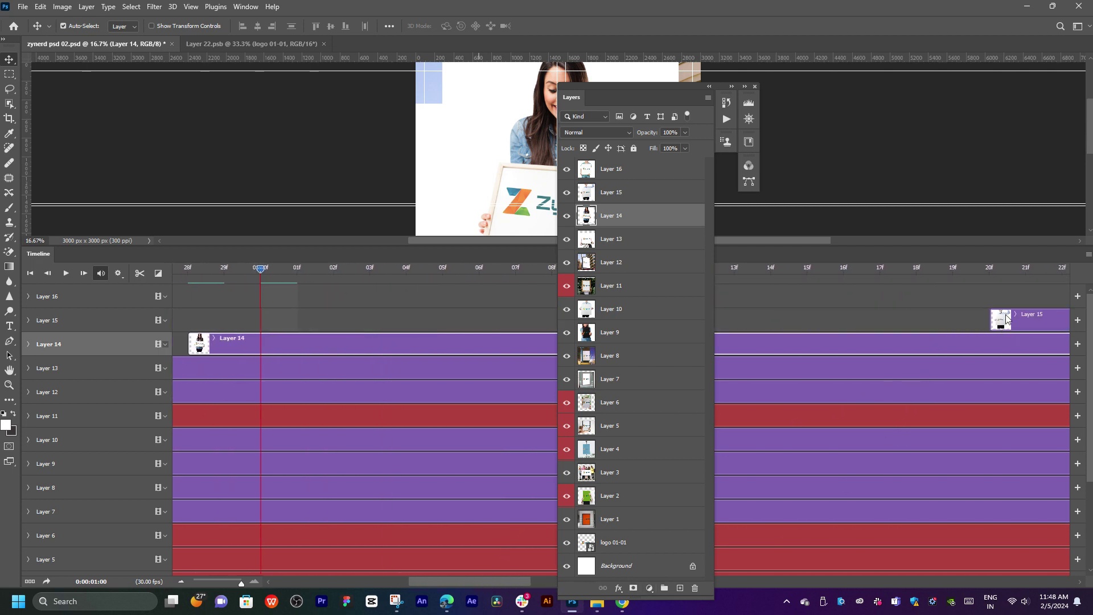
left_click_drag(992, 316, 263, 335)
Step: Bring the Layer 16 clip in from the far end to start at 01:02
left_click_drag(442, 583, 462, 583)
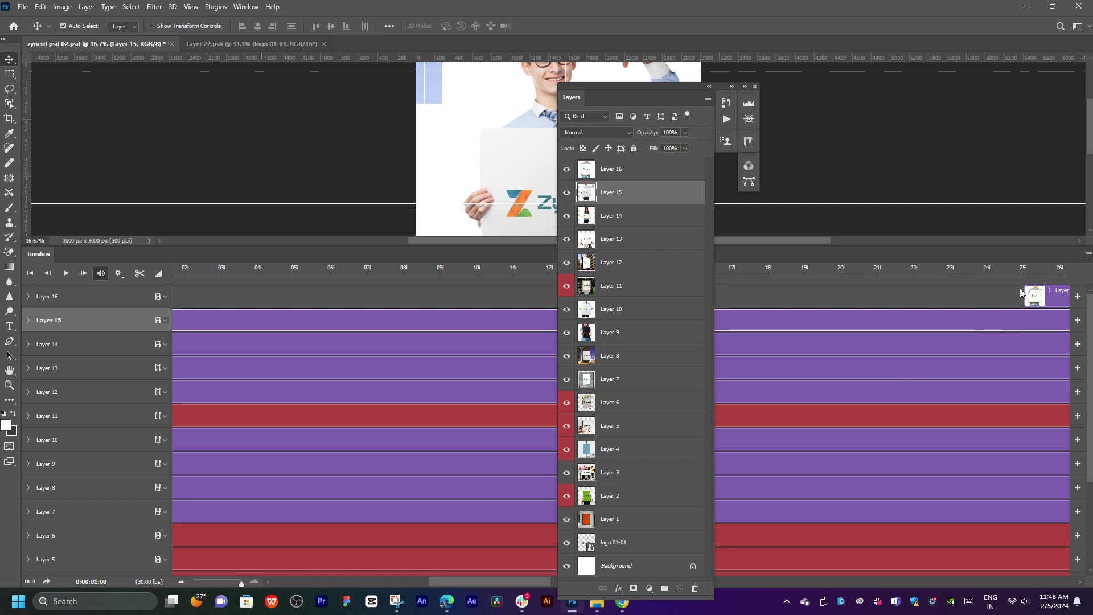
left_click_drag(1020, 293, 313, 337)
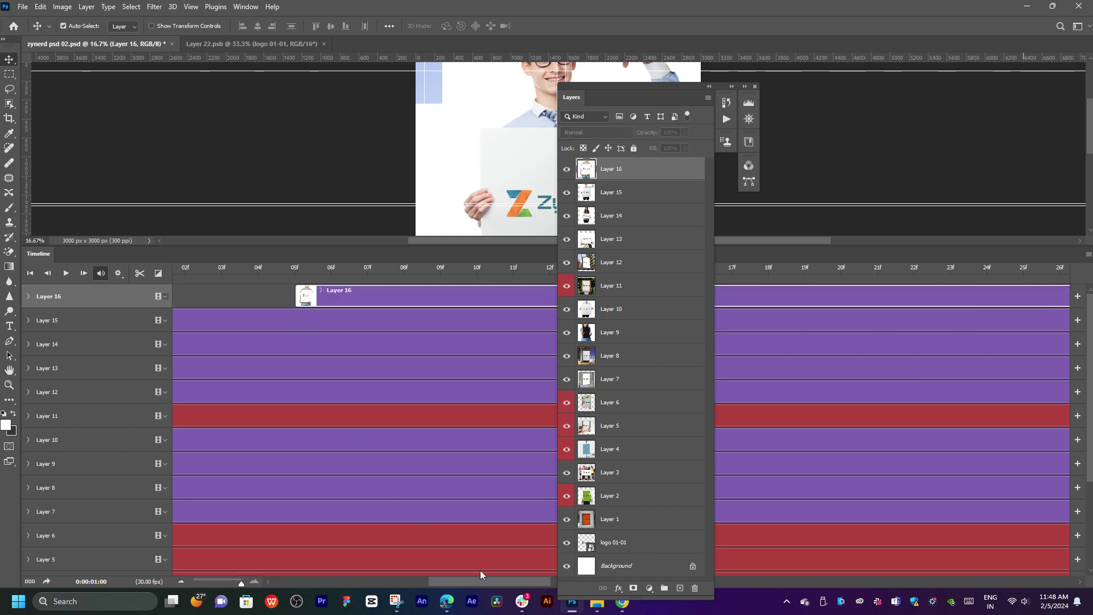
left_click_drag(476, 581, 446, 583)
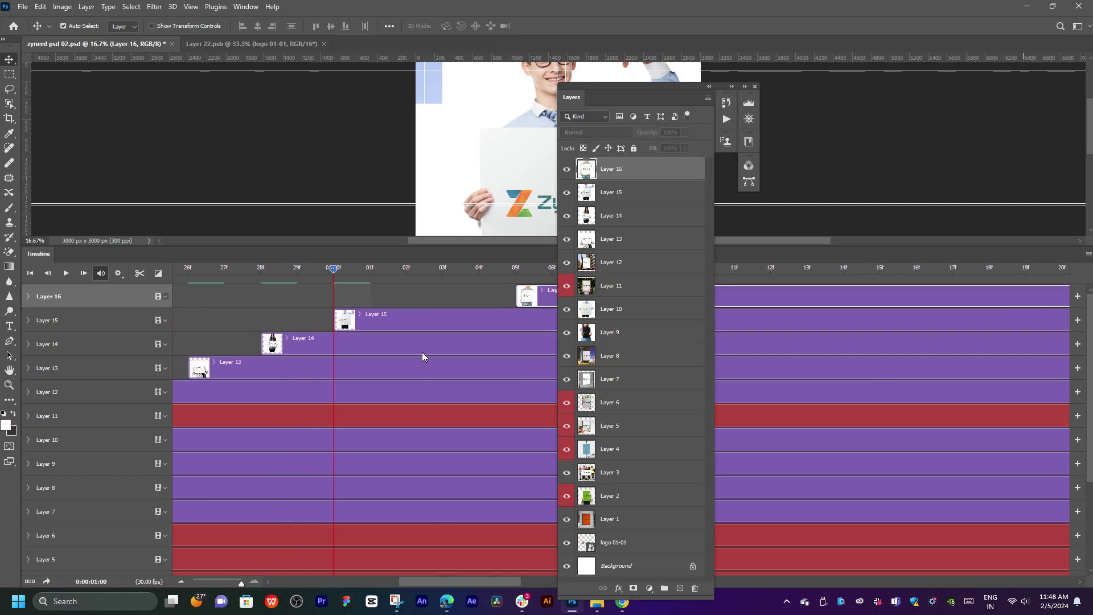
left_click(408, 268)
left_click_drag(518, 299, 420, 299)
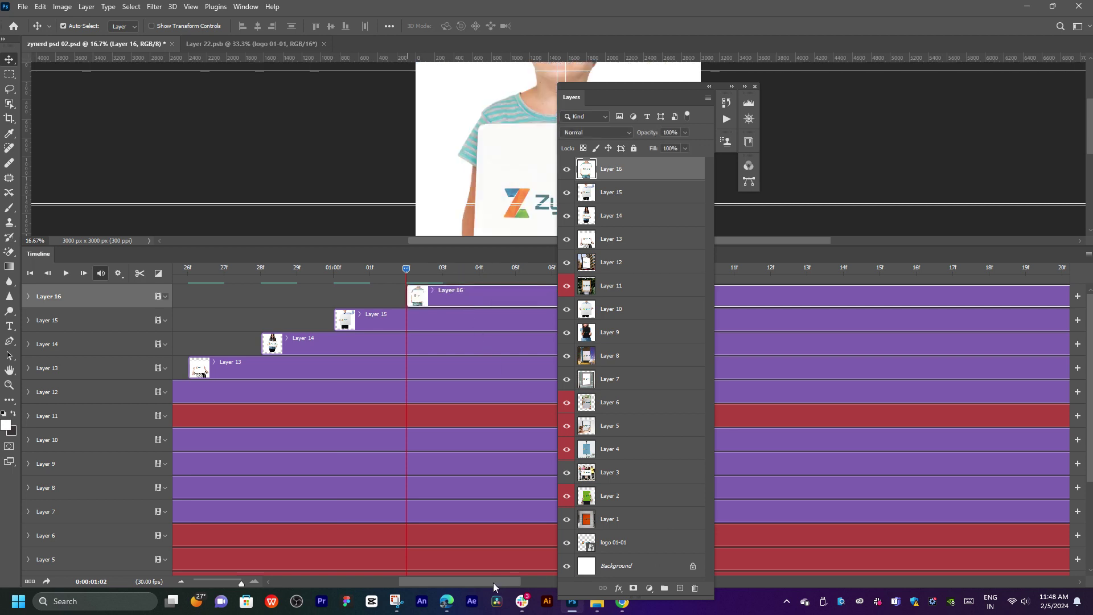
left_click_drag(493, 582, 428, 585)
left_click_drag(241, 583, 213, 584)
Step: Scrub back through the slideshow and dock the floating Layers panel on the right
scroll(400, 487, "down", 5)
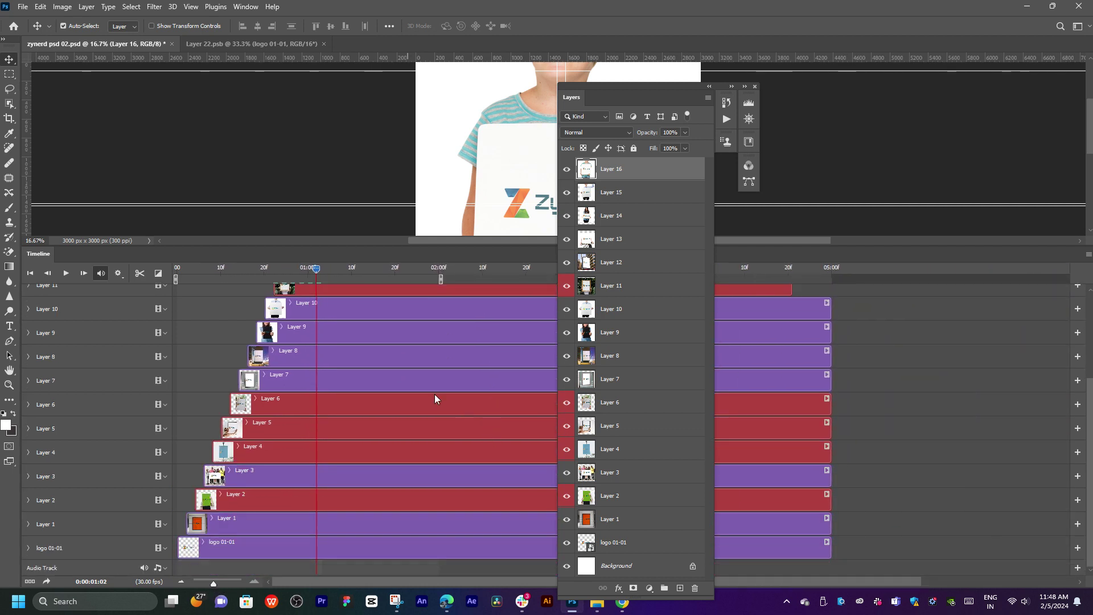
mouse_move(313, 279)
left_mouse_down()
mouse_move(177, 279)
mouse_move(249, 269)
mouse_move(213, 274)
mouse_move(273, 280)
mouse_move(200, 309)
mouse_move(247, 299)
left_mouse_up()
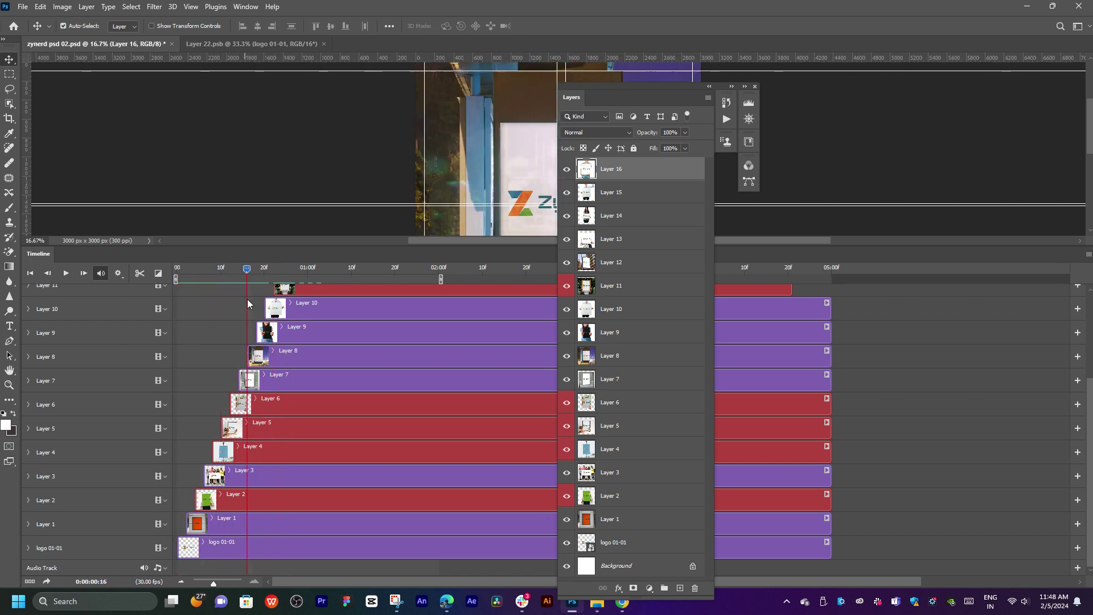
scroll(302, 371, "up", 3)
scroll(302, 371, "up", 2)
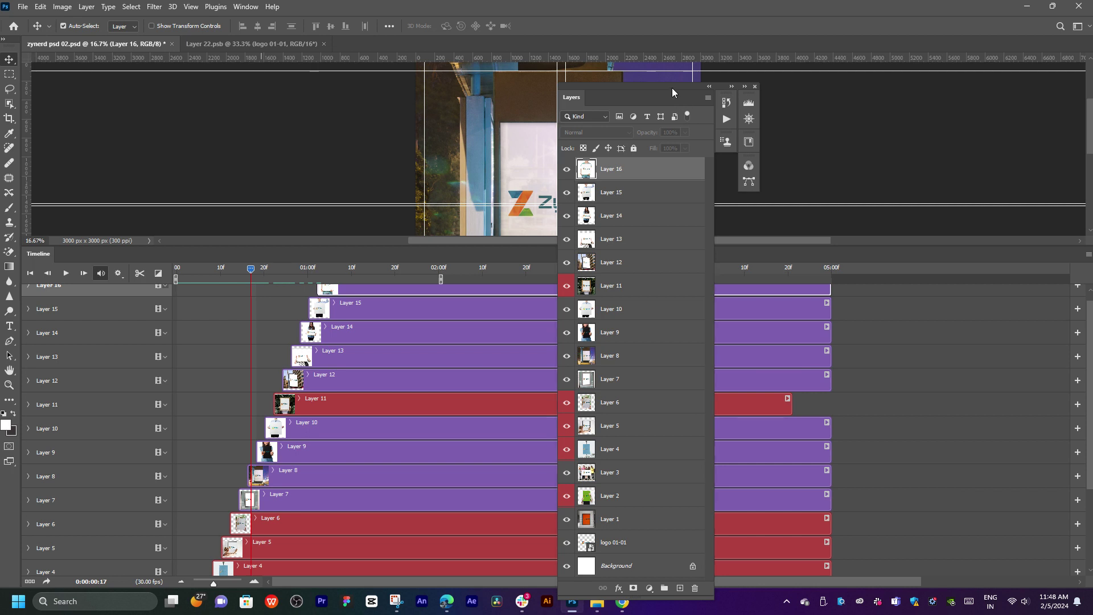
left_click_drag(672, 87, 976, 81)
Step: Preview frames around the one-second mark, then shrink the timeline to enlarge the canvas
scroll(365, 349, "up", 1)
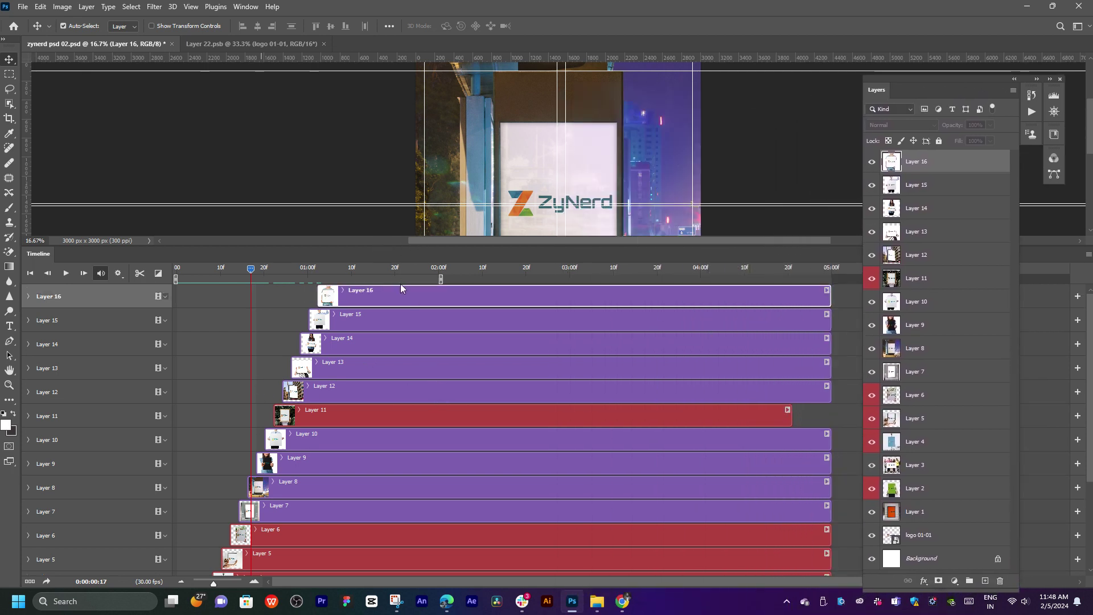
mouse_move(350, 271)
left_mouse_down()
mouse_move(326, 273)
mouse_move(350, 280)
left_mouse_up()
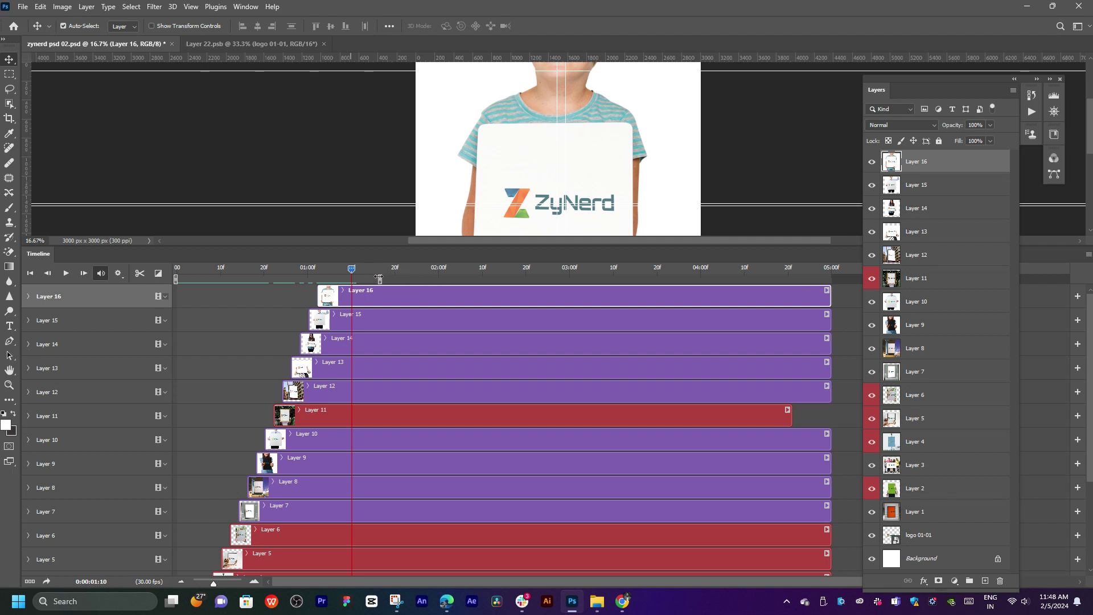
mouse_move(353, 272)
left_mouse_down()
mouse_move(198, 278)
mouse_move(246, 278)
left_mouse_up()
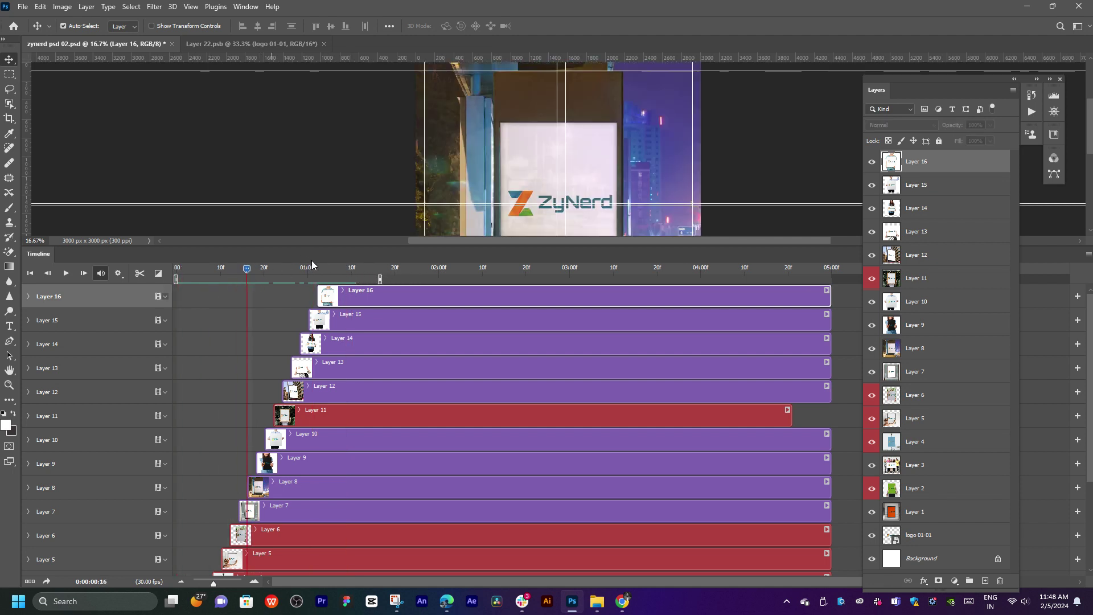
left_click_drag(324, 251, 331, 402)
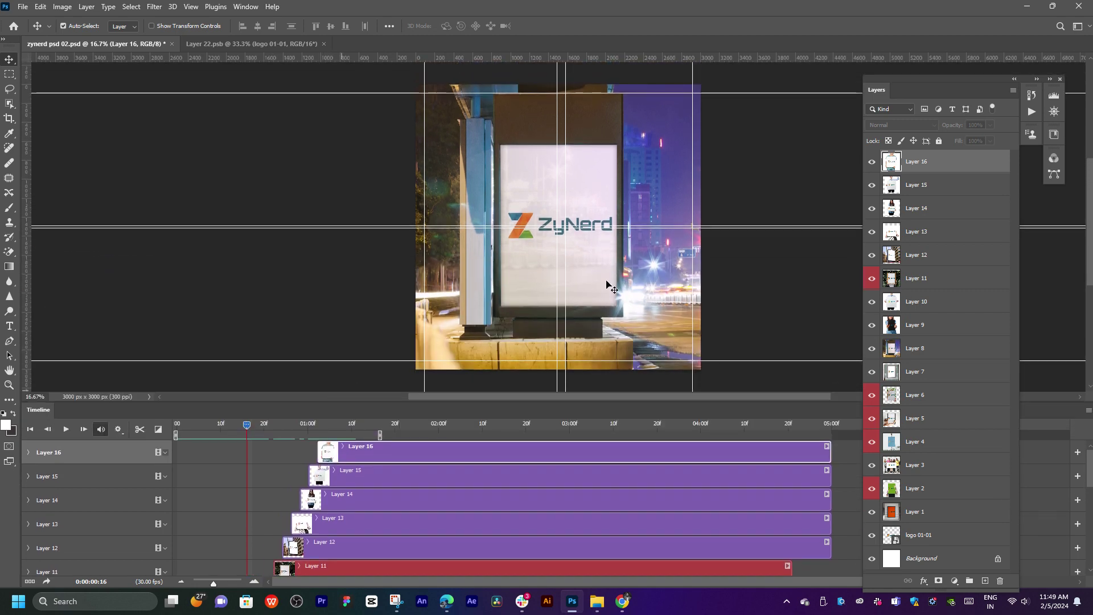
Step: Pan to the whole mockup and play the slideshow from the first logo frame
left_click_drag(616, 267, 495, 272)
left_click_drag(269, 428, 177, 437)
key("space")
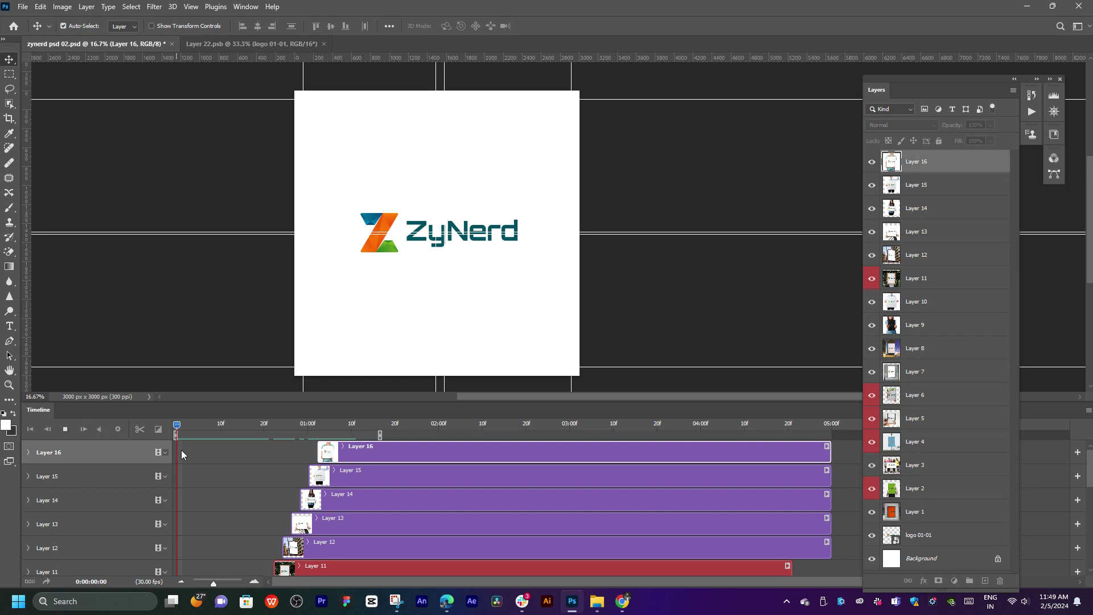
key("space")
key("space")
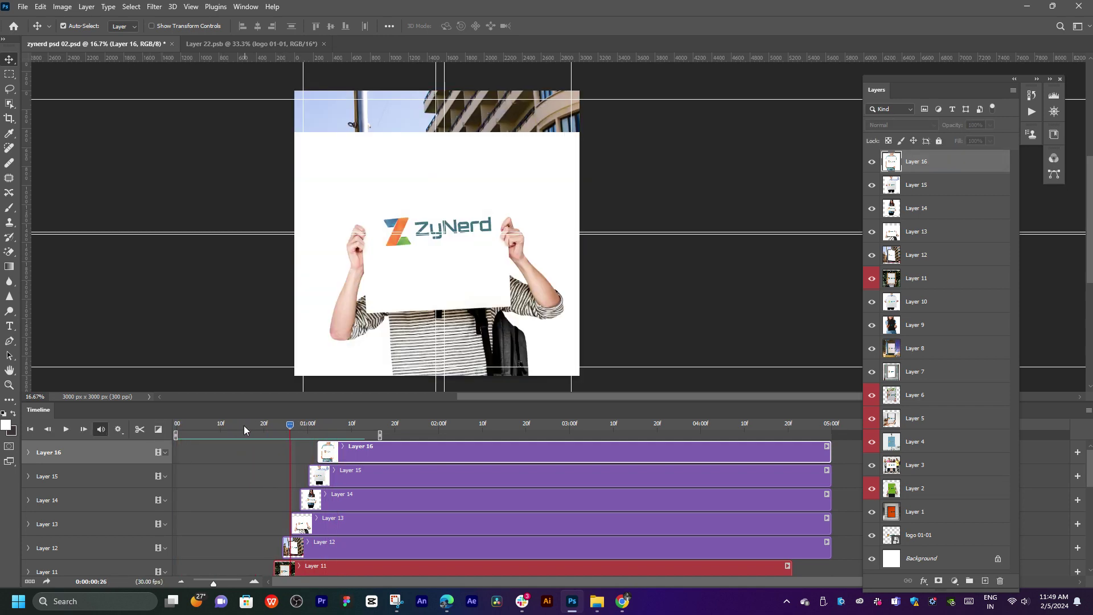
left_click_drag(244, 425, 165, 436)
key("space")
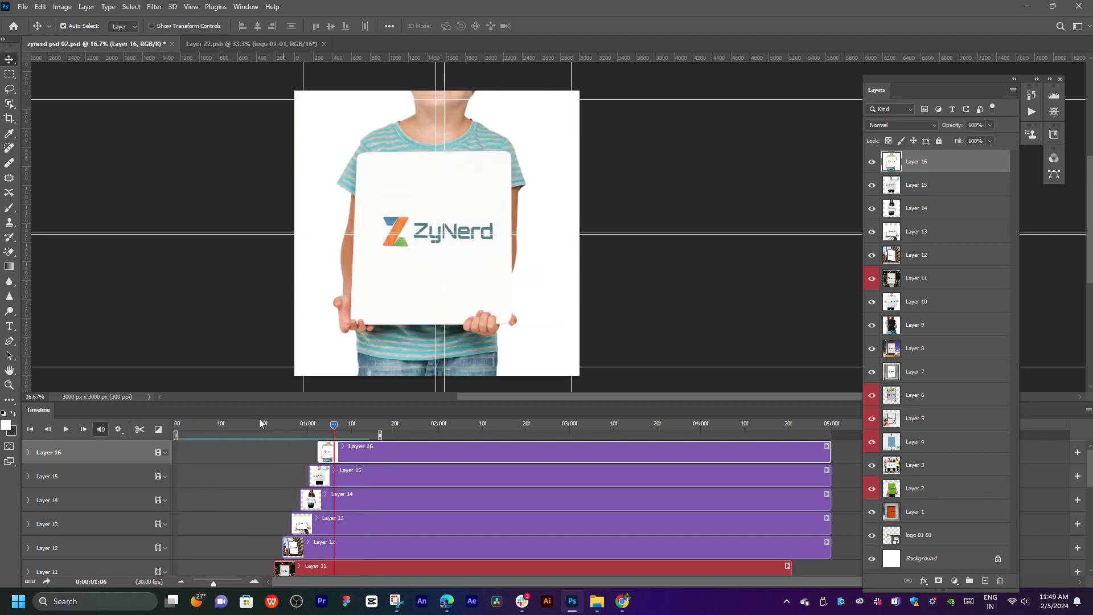
Step: Float the timeline, make it taller, and replay the slideshow
mouse_move(258, 419)
left_mouse_down()
mouse_move(141, 428)
mouse_move(343, 582)
left_mouse_up()
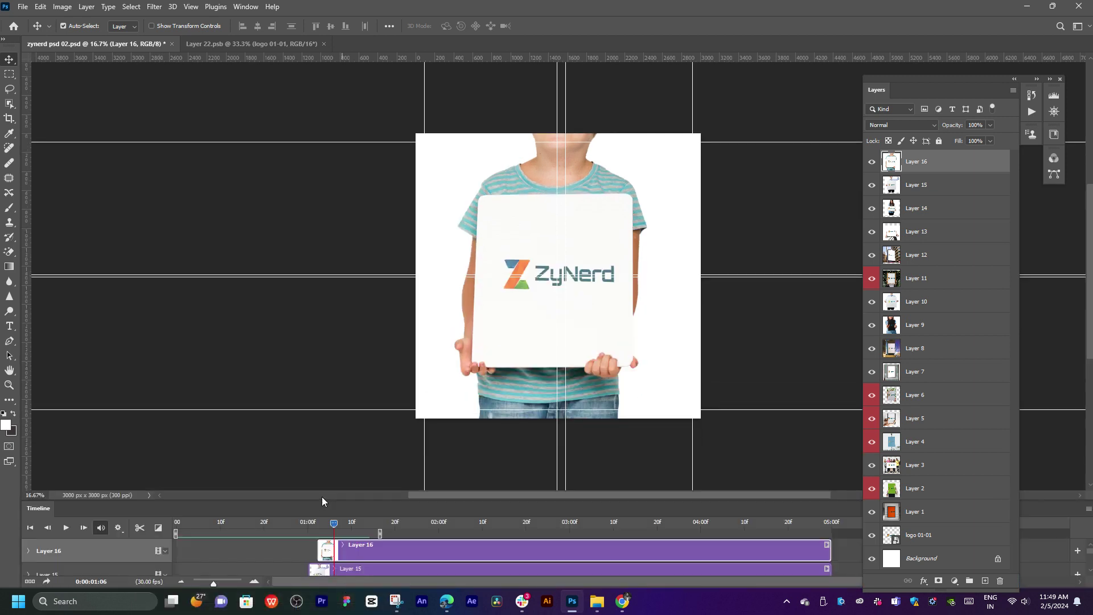
left_click_drag(313, 499, 318, 448)
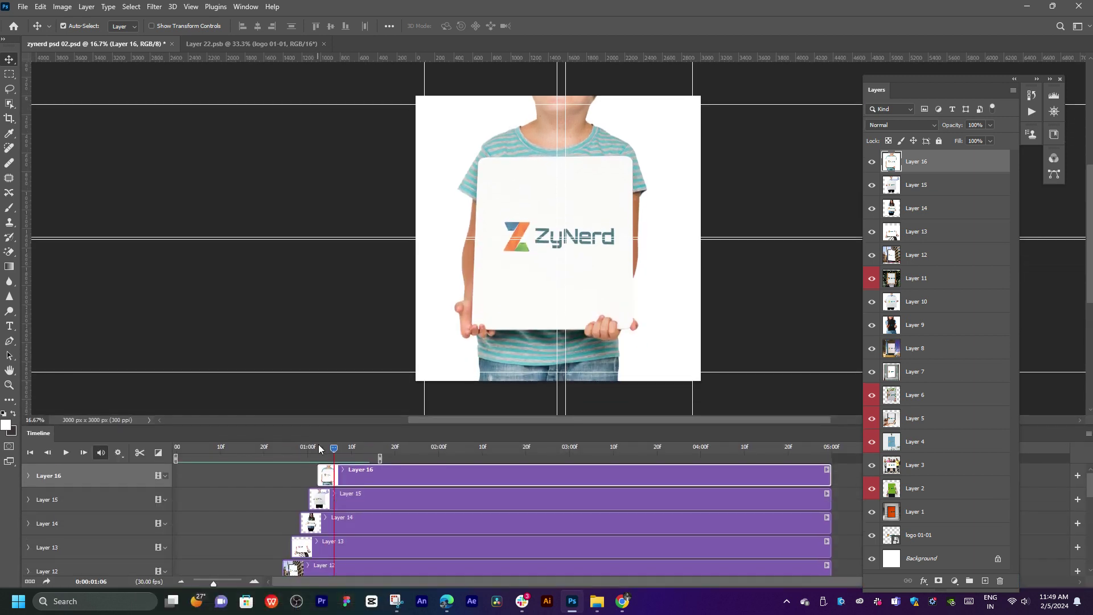
key("space")
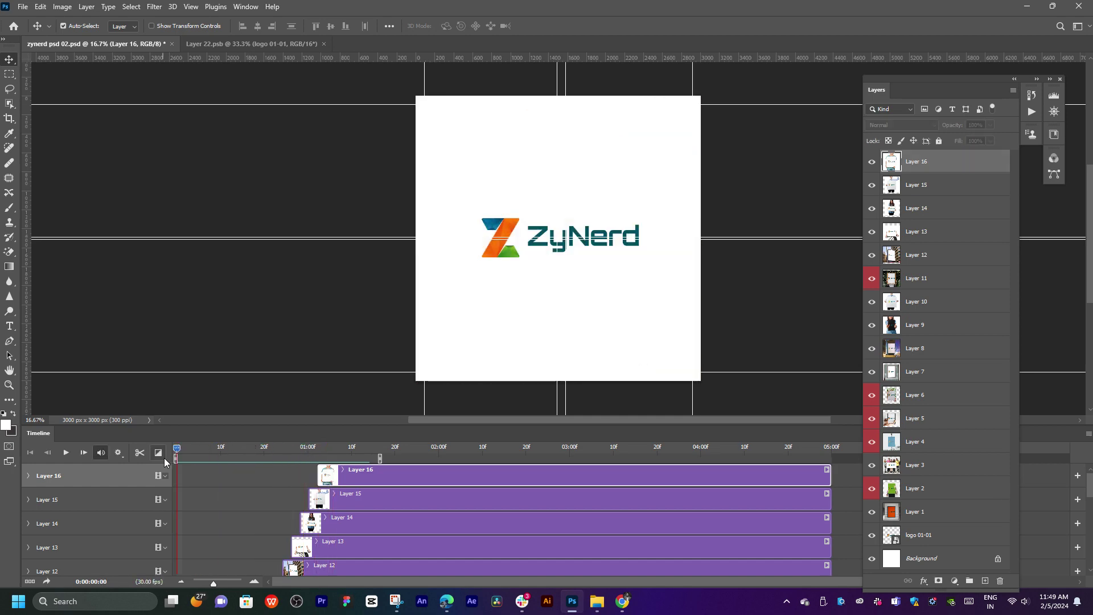
key("space")
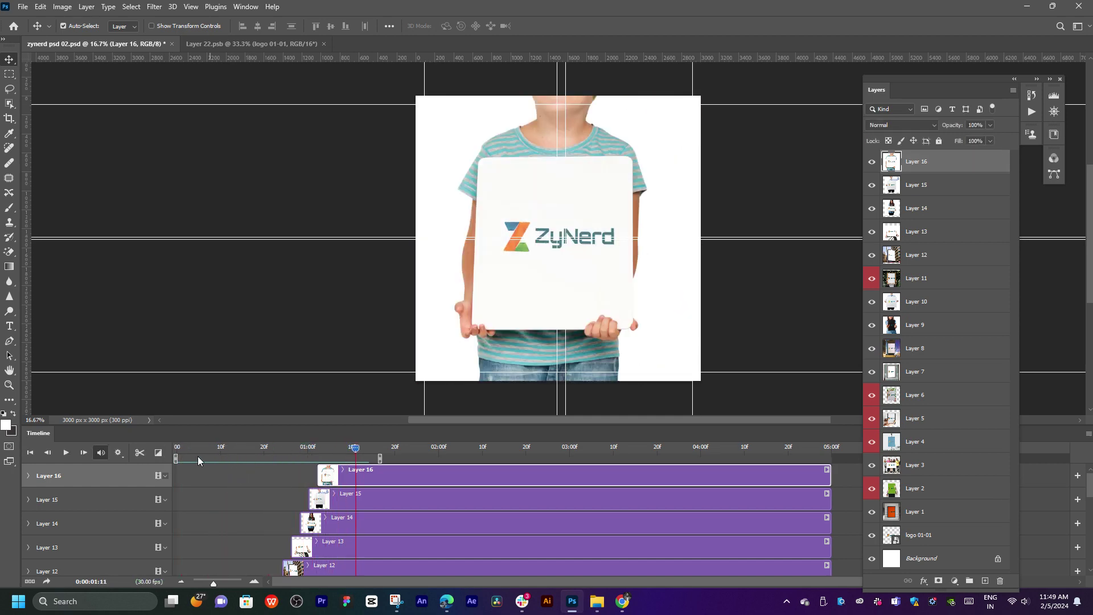
key("space")
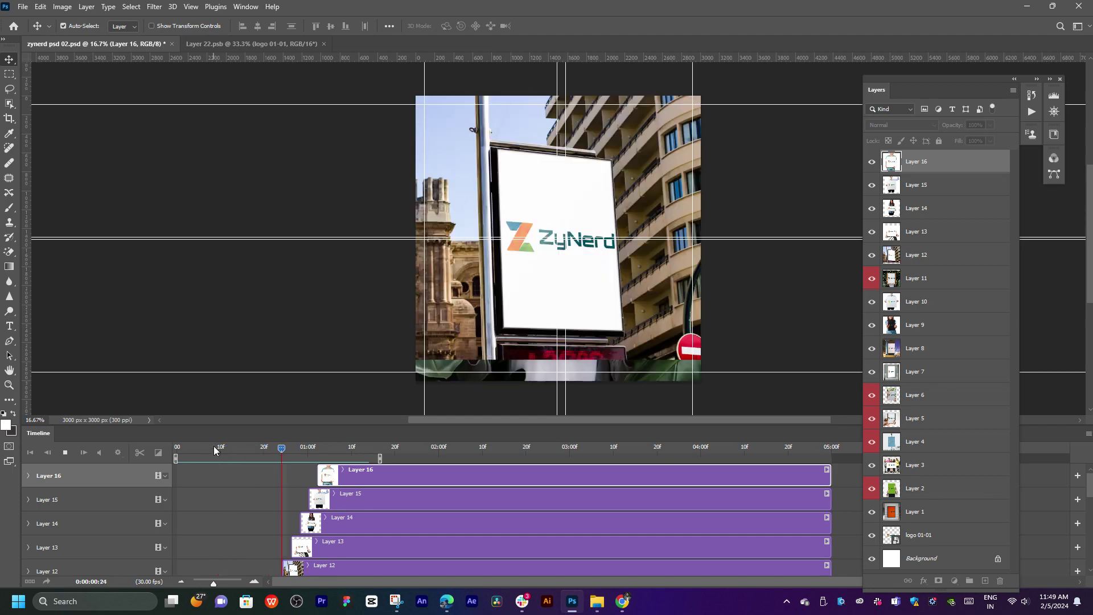
Step: Re-dock and heighten the timeline, play the slideshow, then scrub back to the first frame
mouse_move(166, 446)
left_mouse_down()
mouse_move(267, 504)
mouse_move(353, 579)
left_mouse_up()
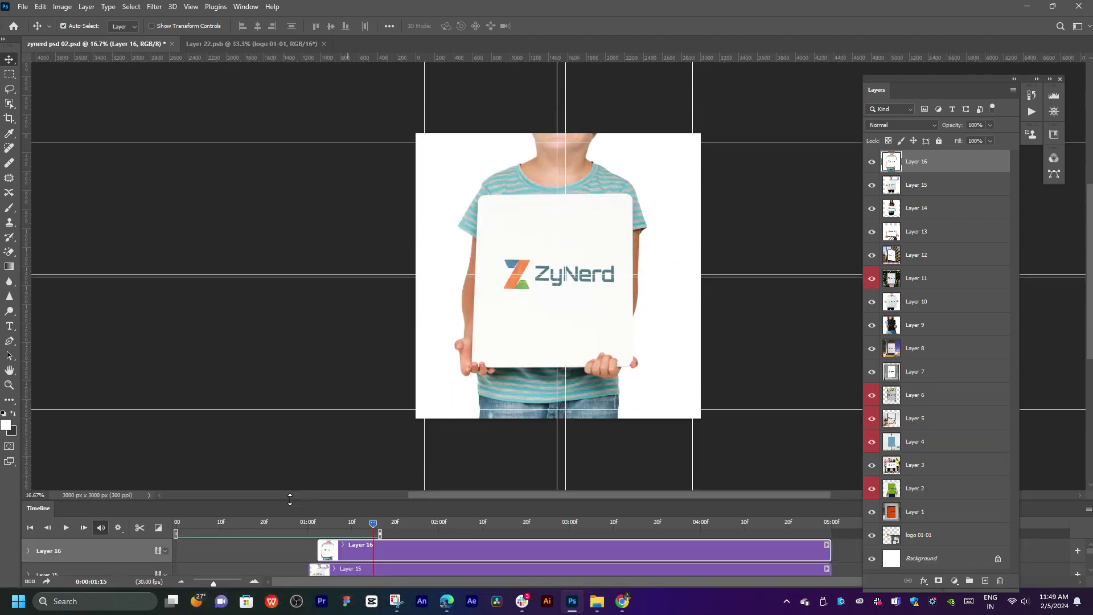
left_click_drag(295, 497, 295, 407)
key("space")
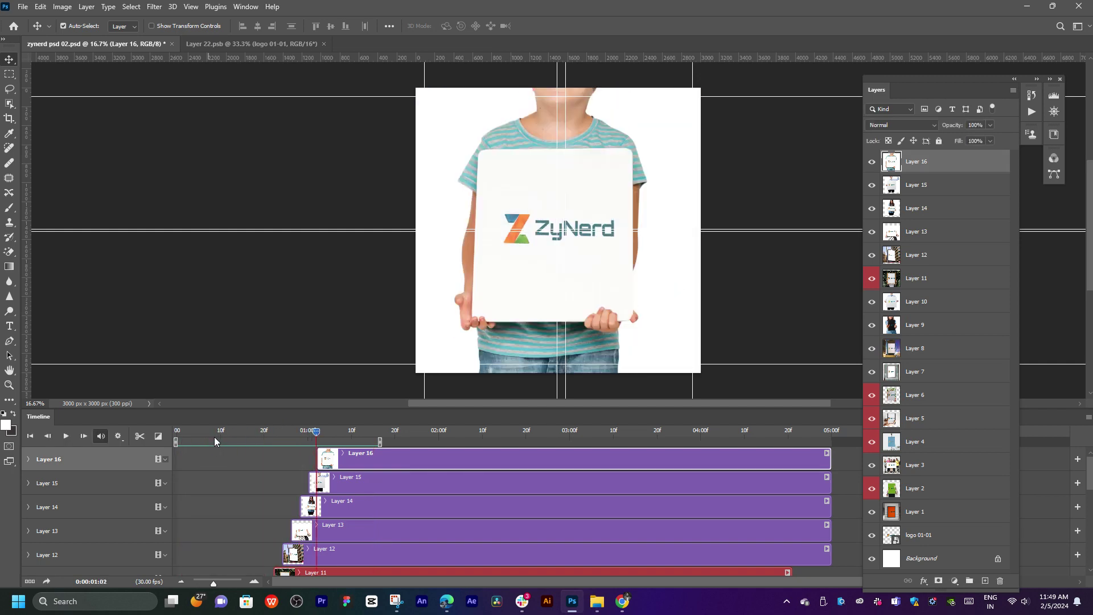
left_click_drag(209, 442, 212, 444)
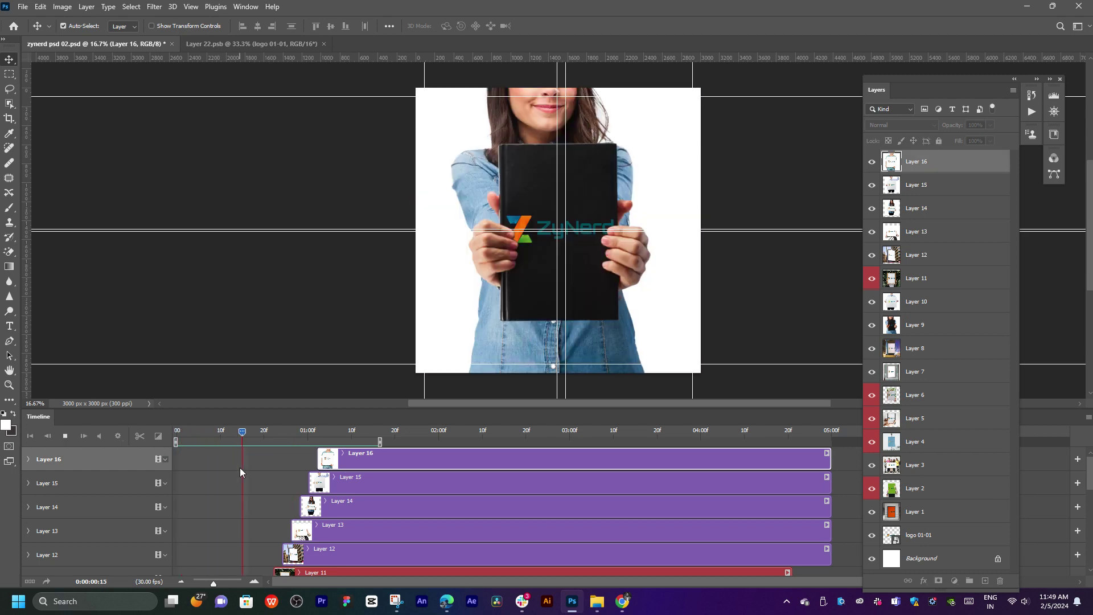
key("space")
key("space")
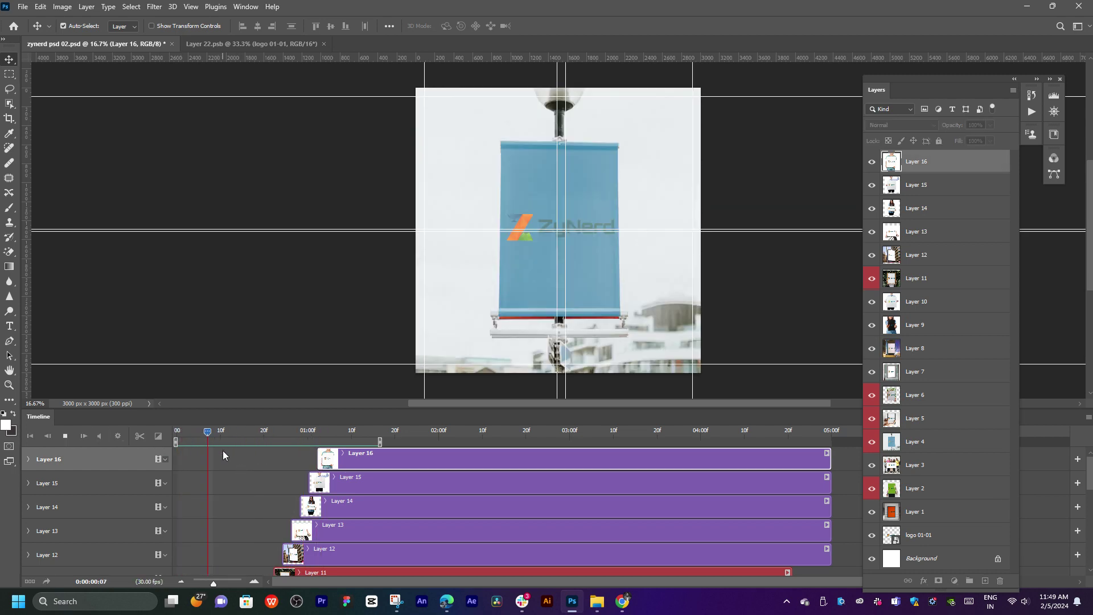
key("space")
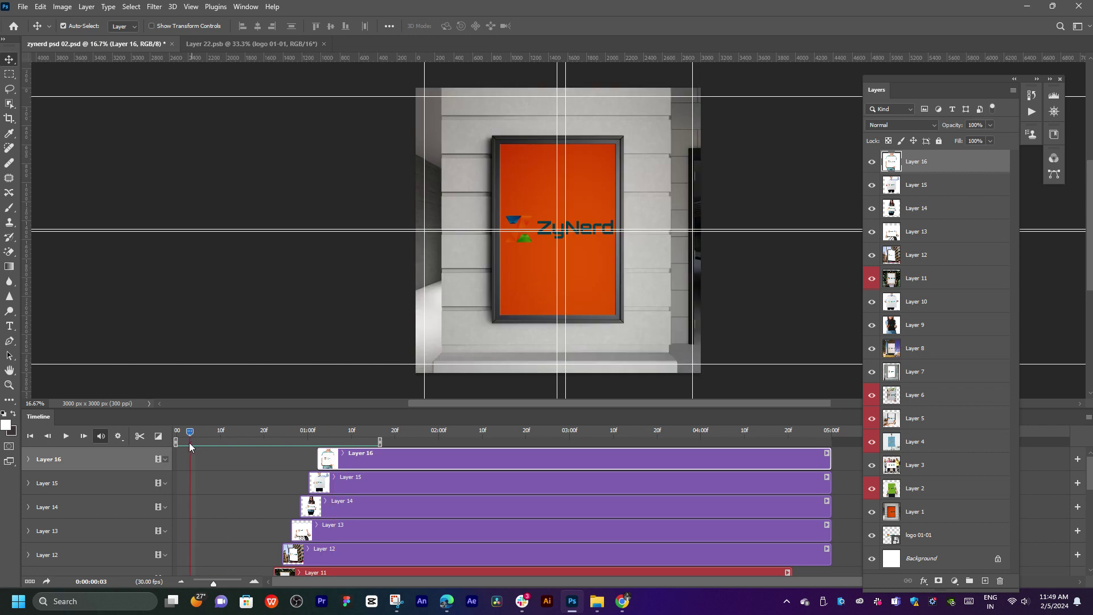
left_click_drag(282, 437, 181, 432)
scroll(245, 475, "down", 2)
scroll(247, 478, "down", 2)
Step: Reposition the Layer 1 clip to start at frame 3
scroll(247, 480, "down", 3)
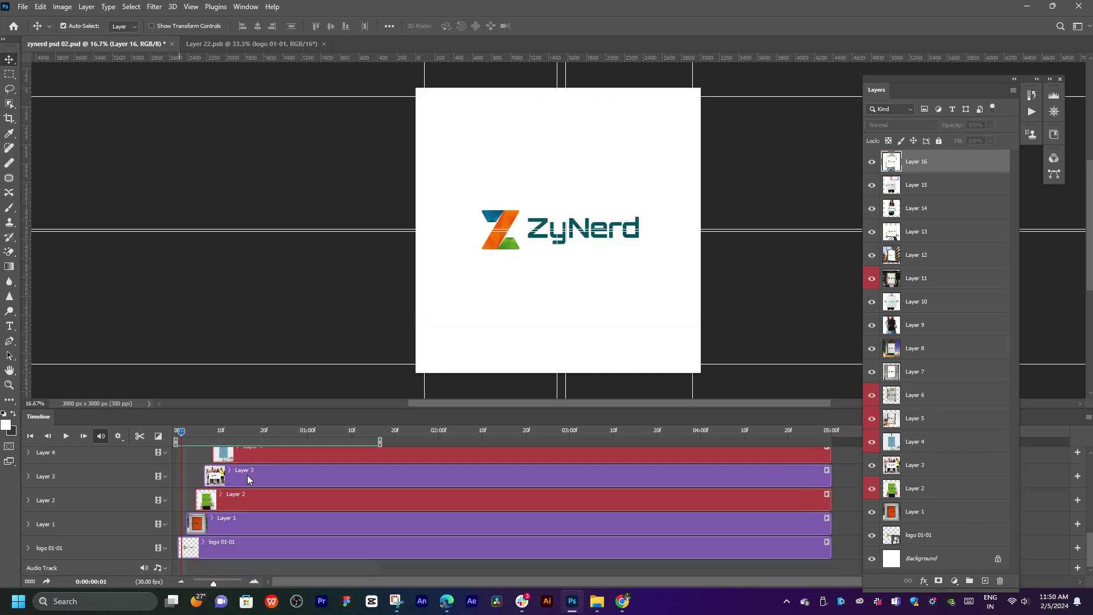
left_click_drag(213, 583, 241, 582)
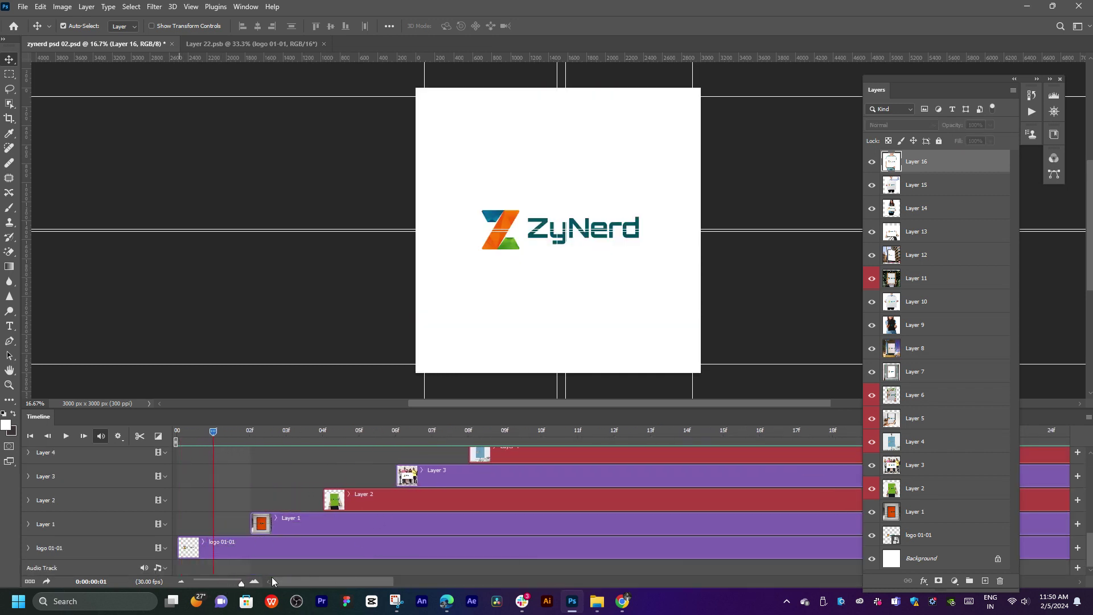
left_click(286, 430)
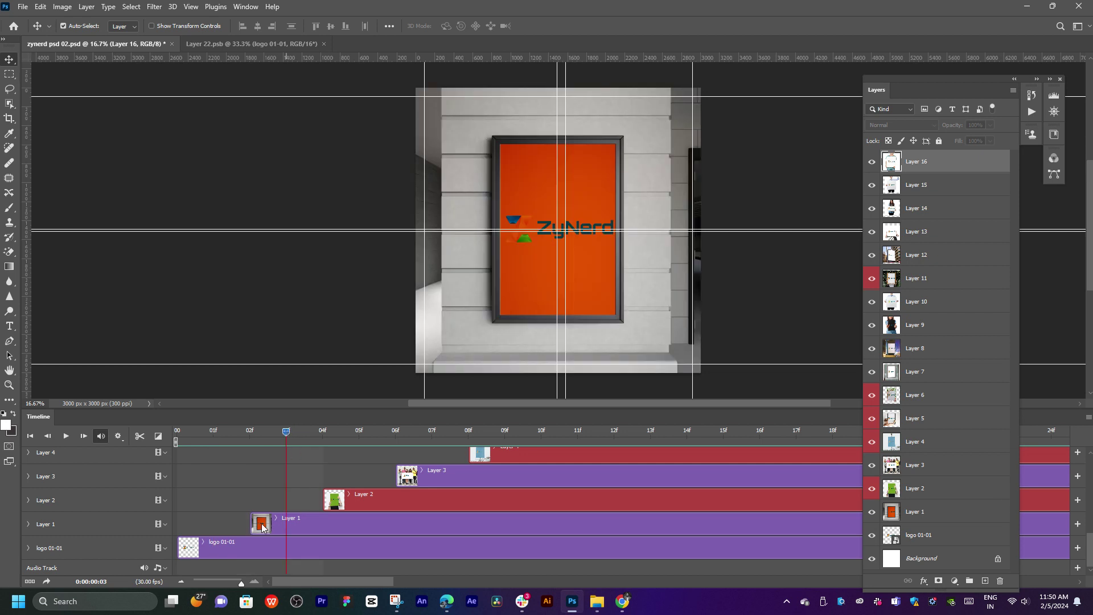
left_click_drag(253, 523, 336, 525)
mouse_move(322, 431)
left_mouse_down()
mouse_move(249, 431)
mouse_move(224, 452)
mouse_move(354, 453)
mouse_move(262, 453)
mouse_move(282, 453)
left_mouse_up()
left_click_drag(317, 522, 280, 524)
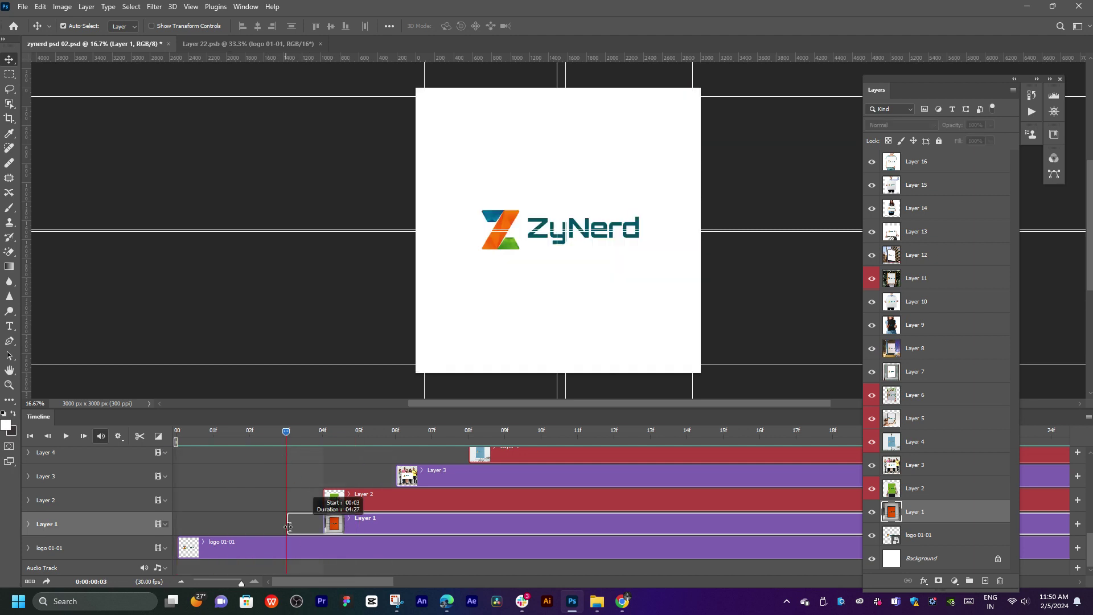
Step: Start Layer 2 at frame 6 and Layer 3 at frame 9, then trim Layer 4 later
left_click(397, 432)
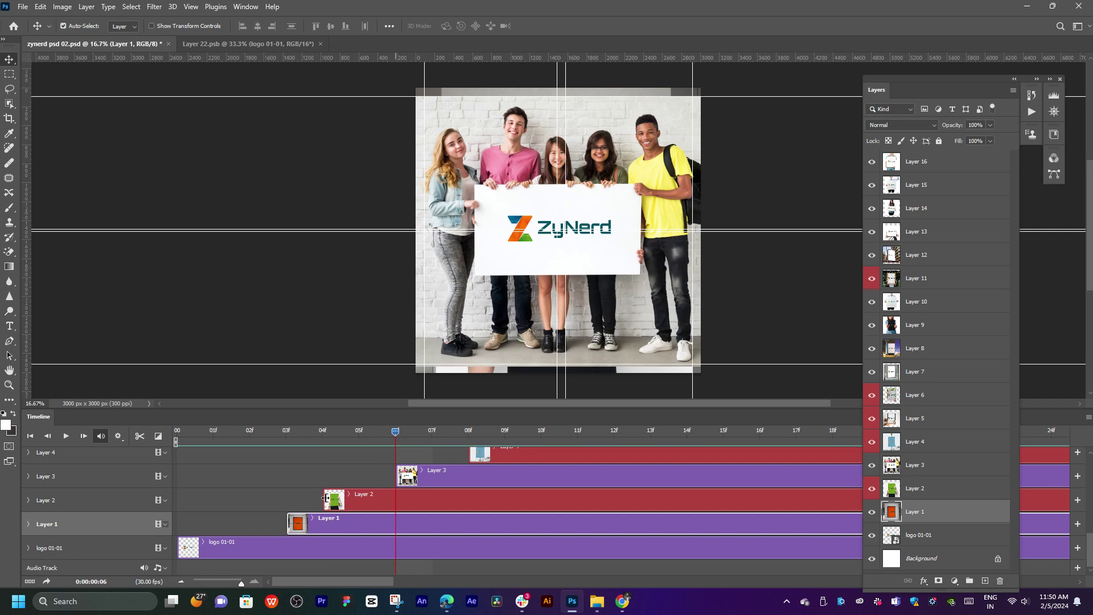
left_click_drag(336, 500, 408, 499)
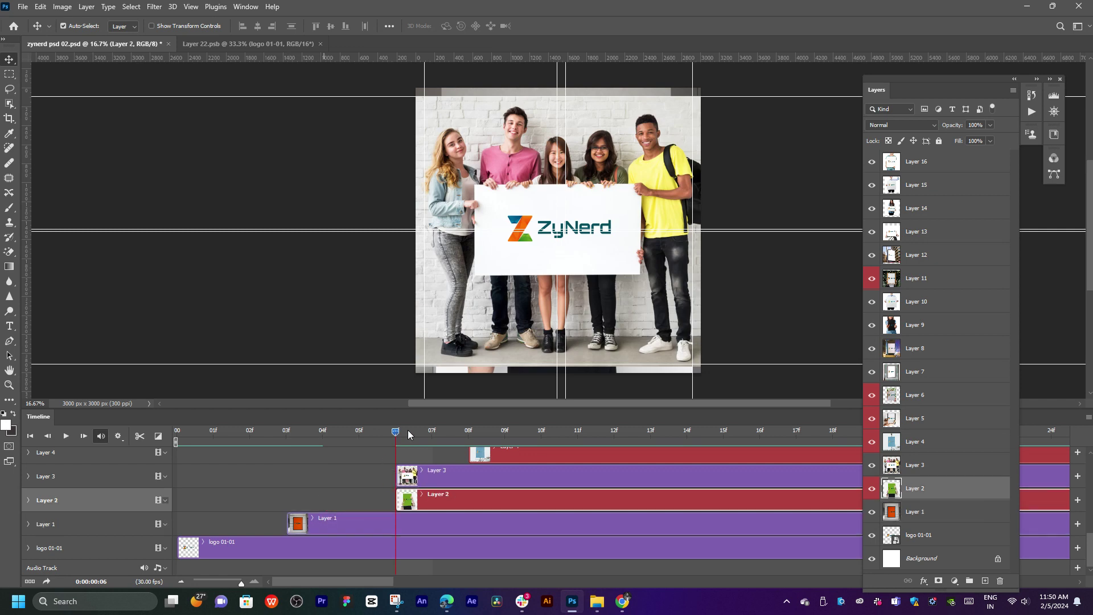
left_click(504, 434)
scroll(500, 466, "up", 2)
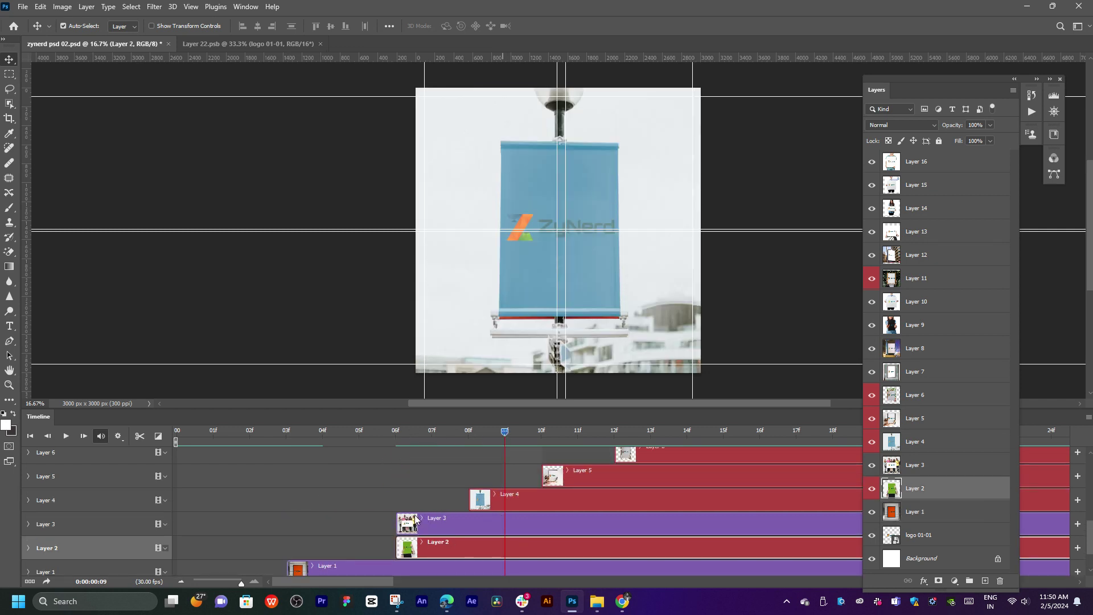
left_click_drag(416, 517, 493, 518)
left_click_drag(187, 438, 494, 431)
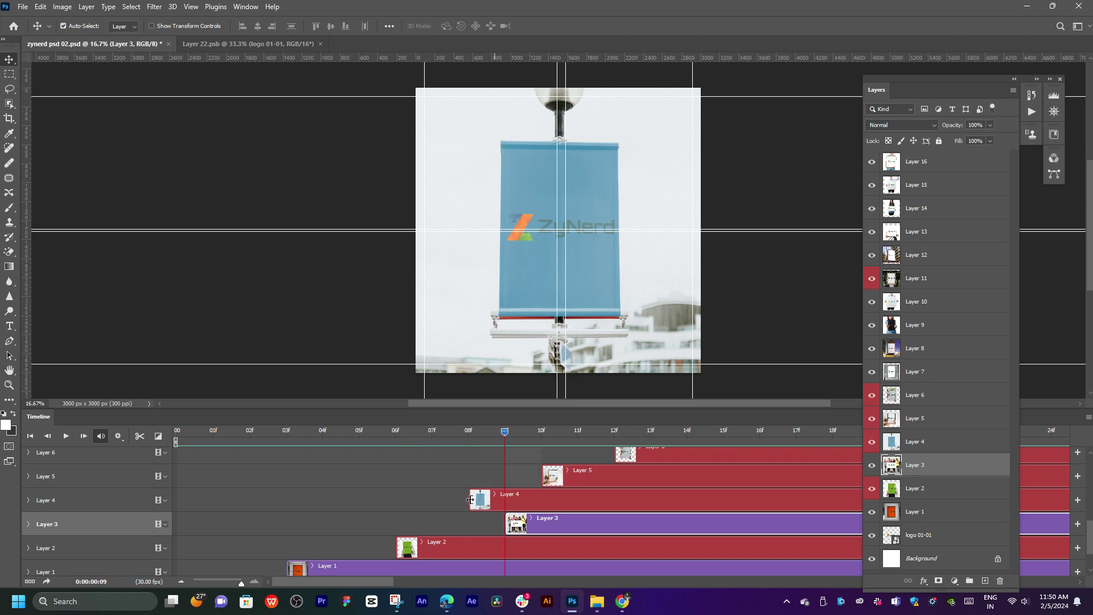
left_click_drag(470, 499, 615, 497)
Step: Start the Layer 5 clip at frame 15 and the Layer 6 clip at frame 18
left_click(612, 432)
left_click(723, 433)
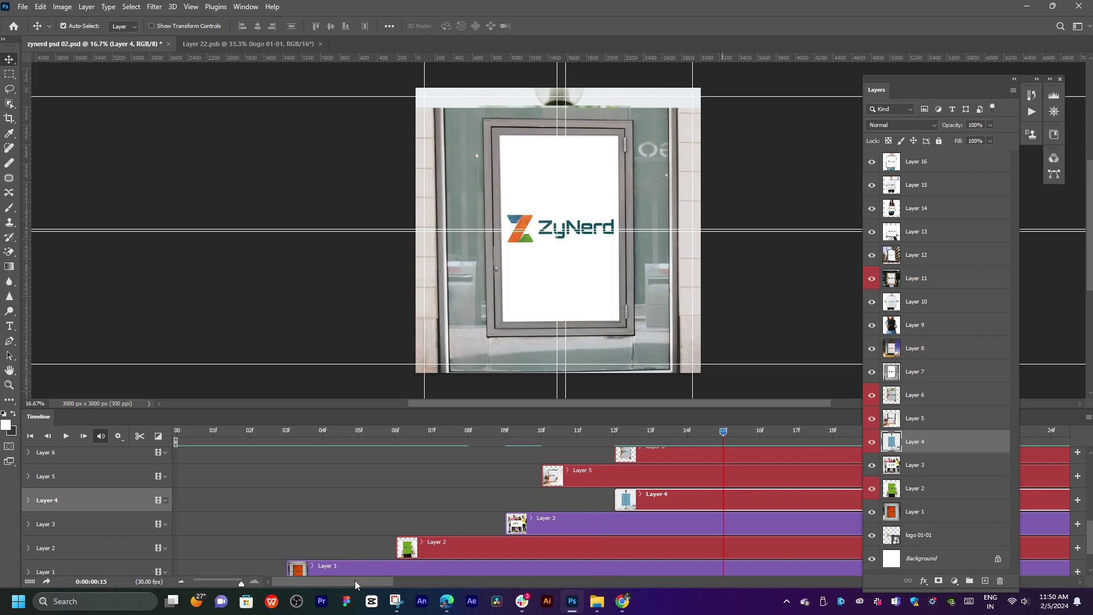
left_click_drag(354, 580, 393, 581)
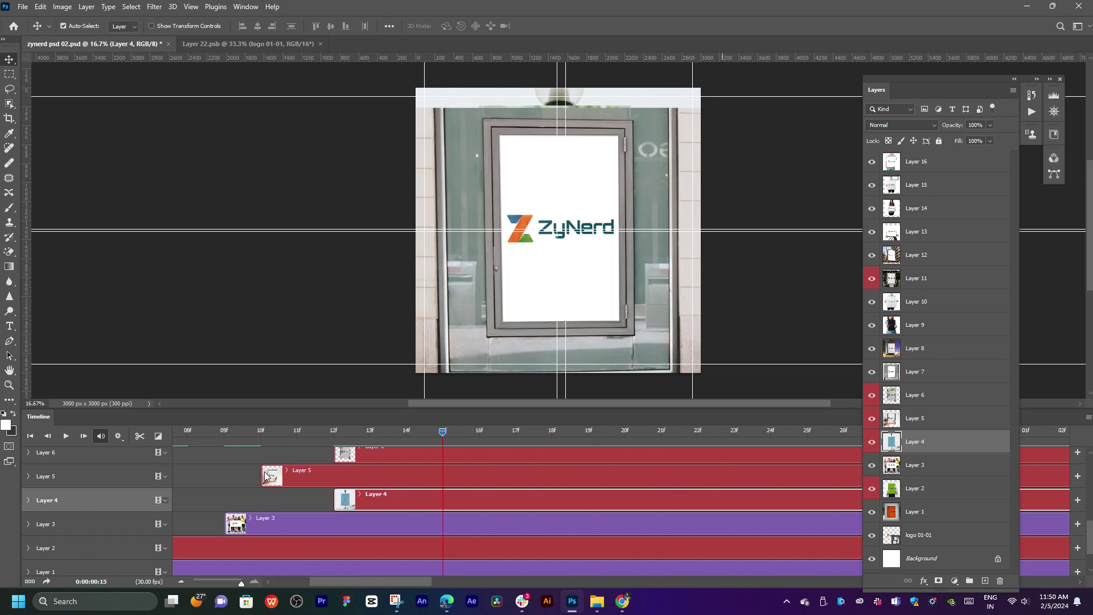
left_click_drag(257, 470, 432, 471)
scroll(444, 473, "up", 4)
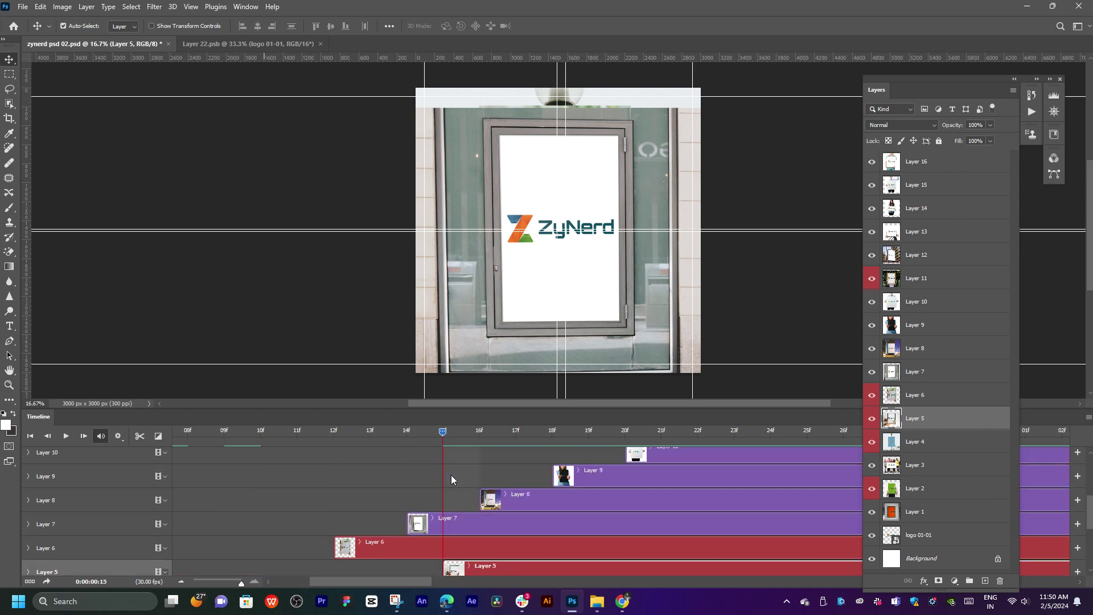
left_click(545, 431)
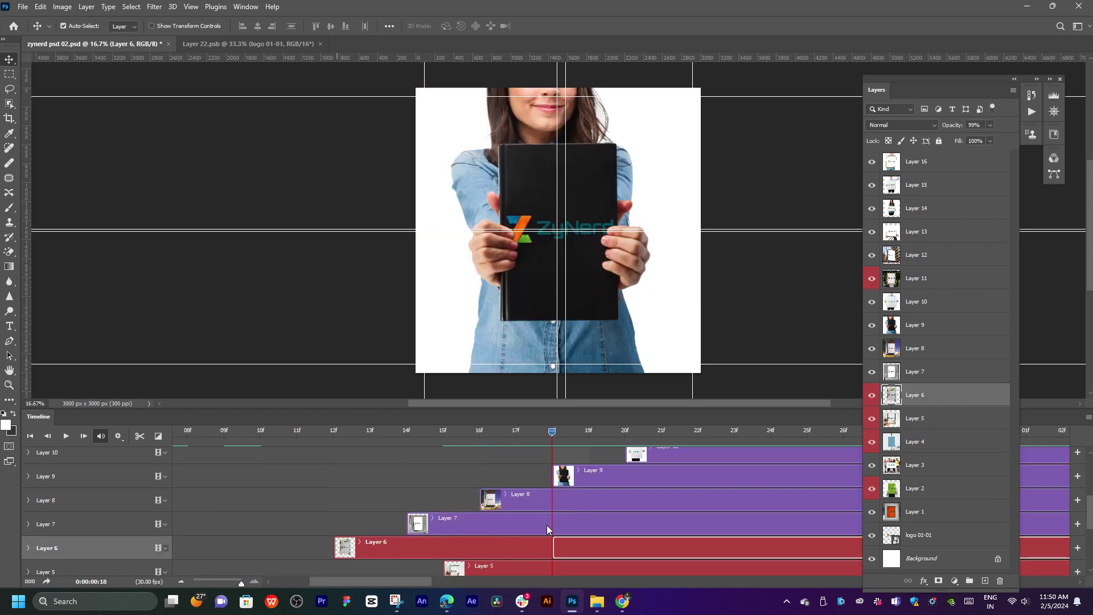
left_click_drag(335, 548, 553, 545)
left_click_drag(387, 581, 412, 581)
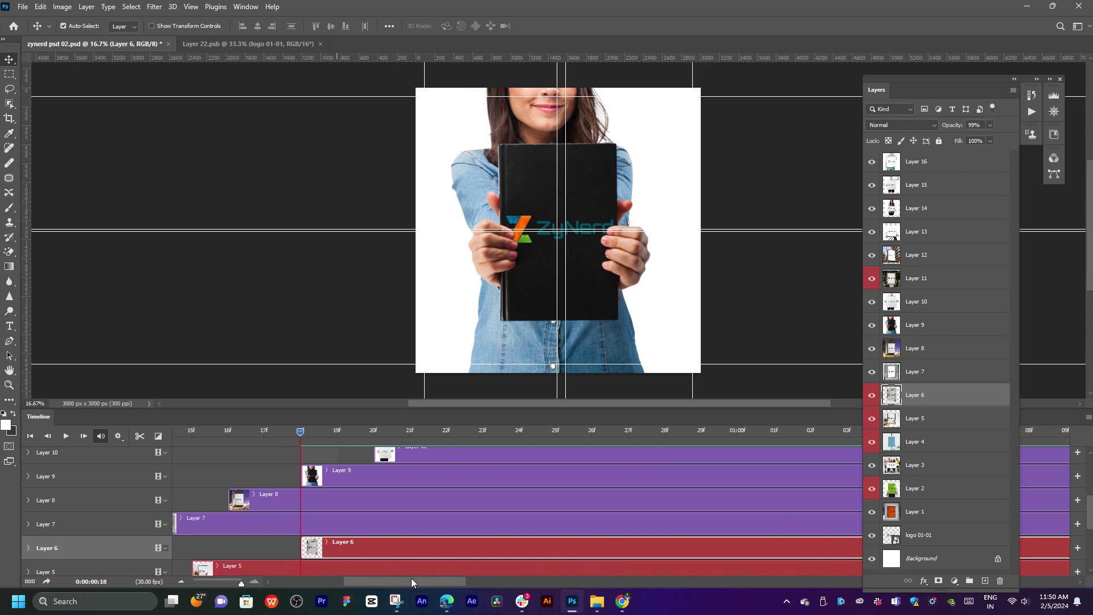
Step: Start Layer 7 at frame 21, Layer 8 at frame 24, and the next clip at 27
left_click(483, 430)
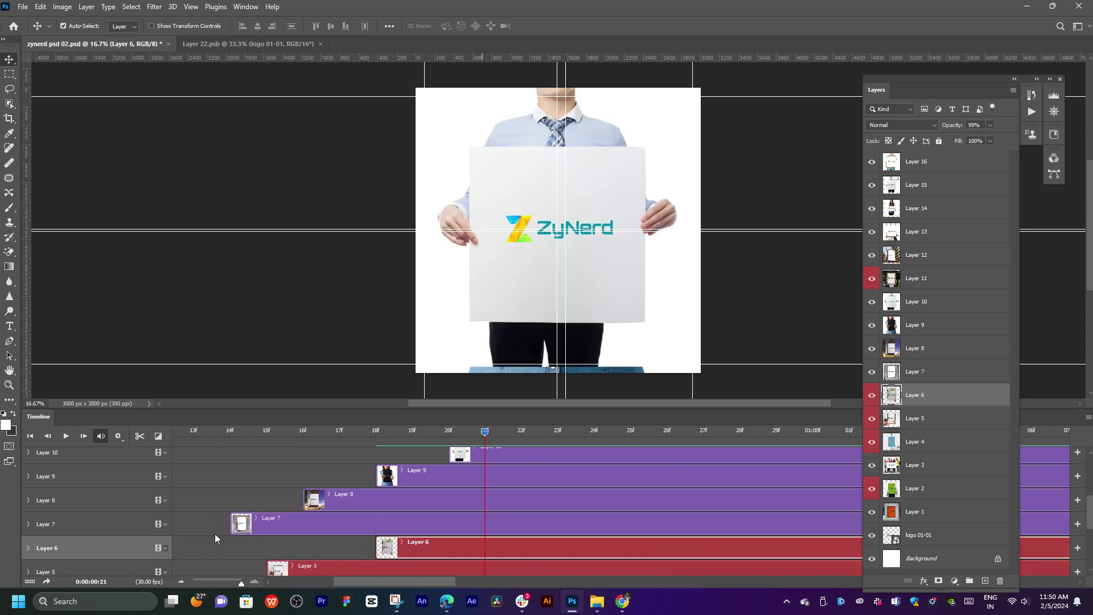
left_click_drag(234, 523, 476, 511)
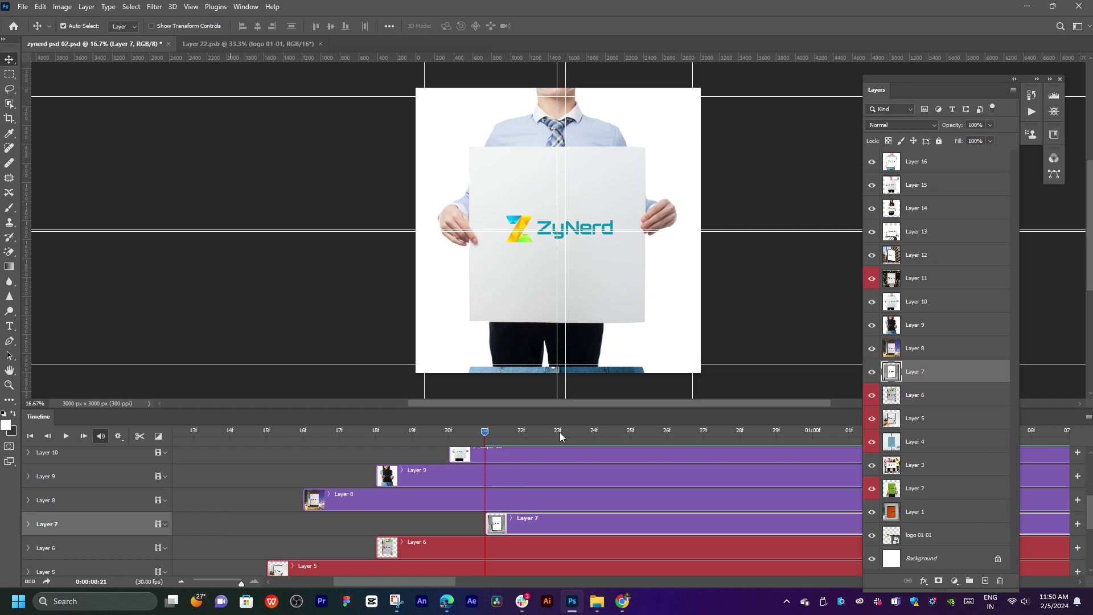
left_click(593, 435)
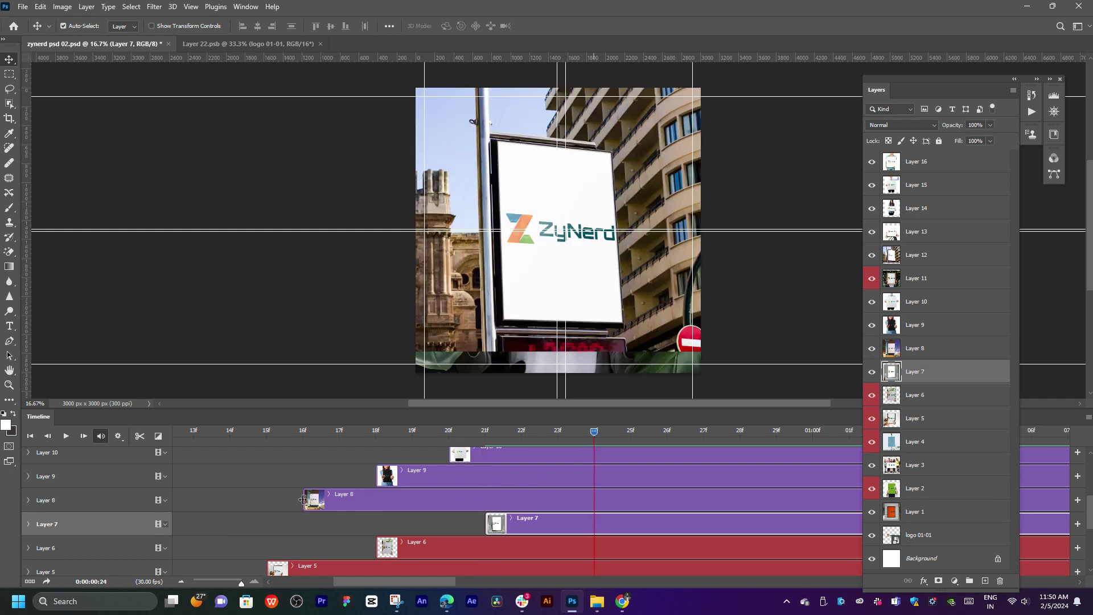
left_click_drag(304, 498, 595, 489)
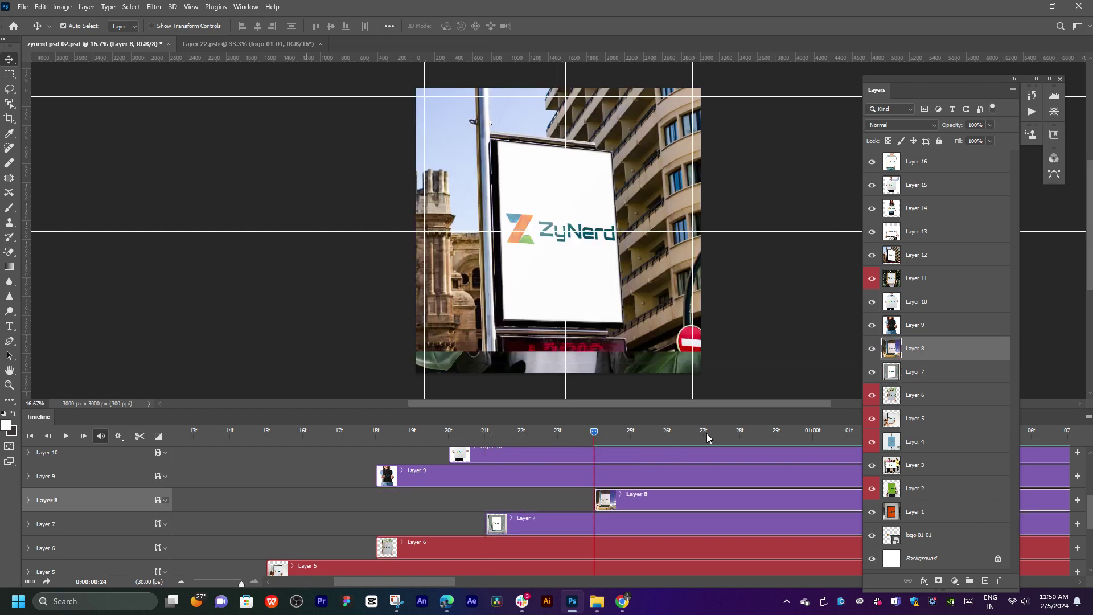
left_click(706, 434)
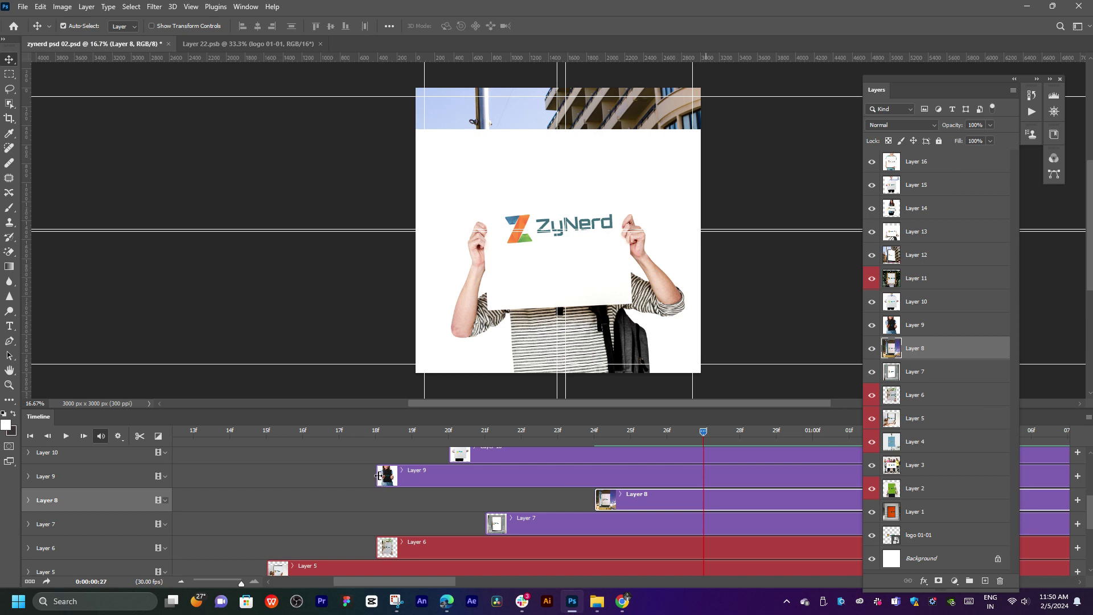
left_click_drag(379, 476, 705, 476)
Step: Trim Layer 10's clip to start at 01:00 and move Layer 11's clip to it
scroll(773, 491, "up", 4)
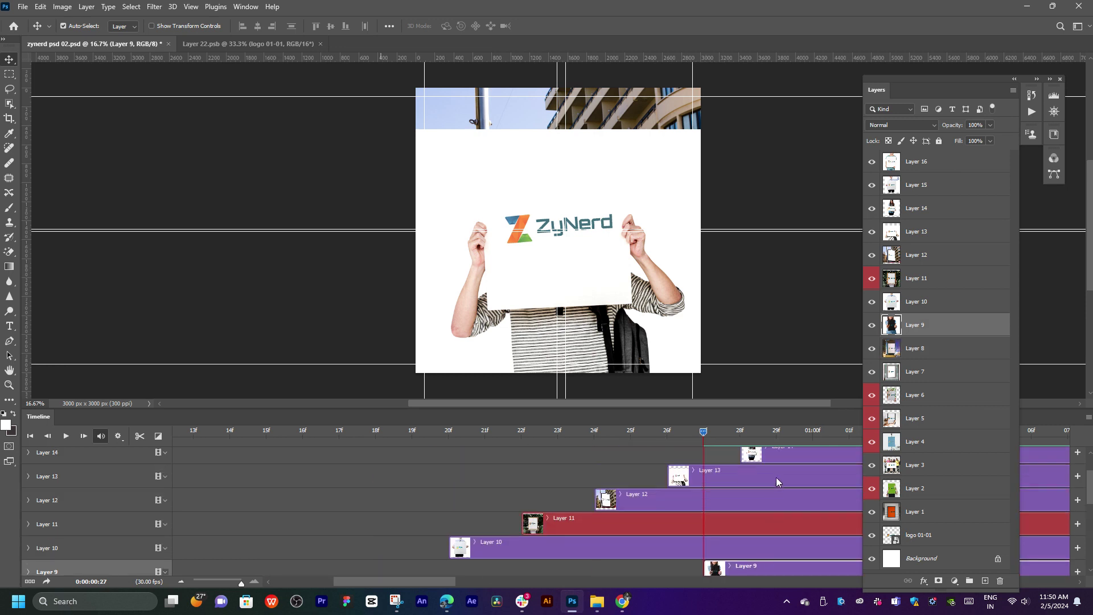
left_click(818, 430)
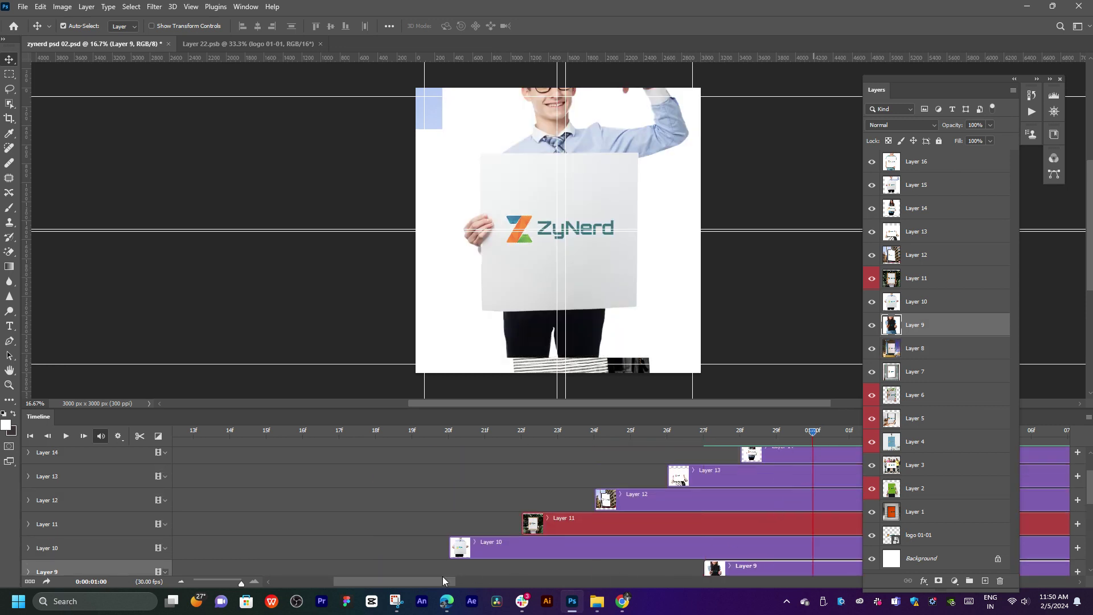
left_click_drag(442, 580, 473, 581)
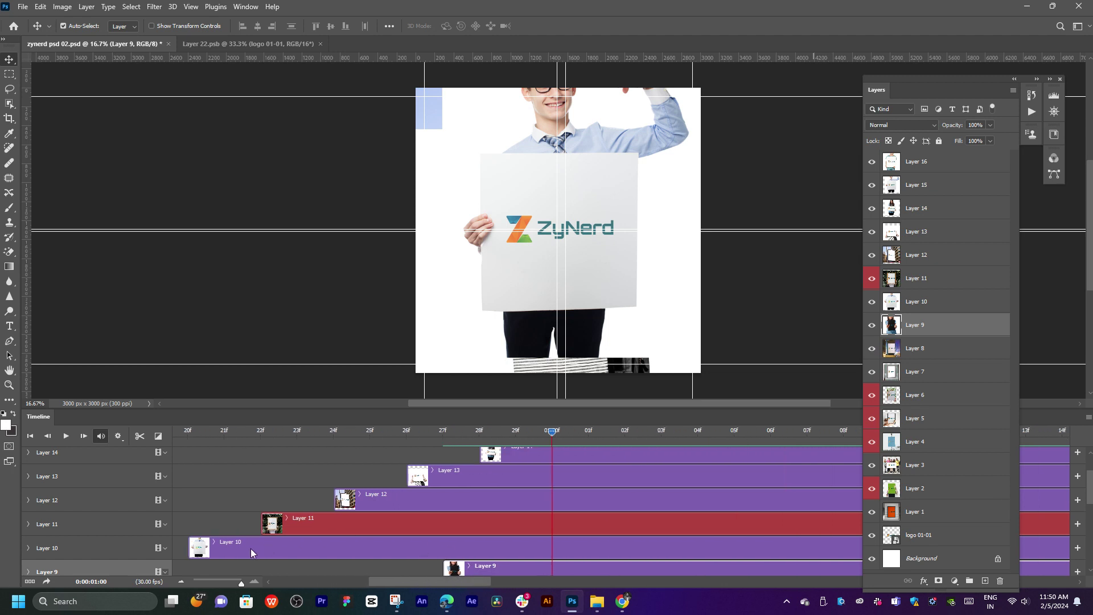
left_click_drag(189, 549, 551, 545)
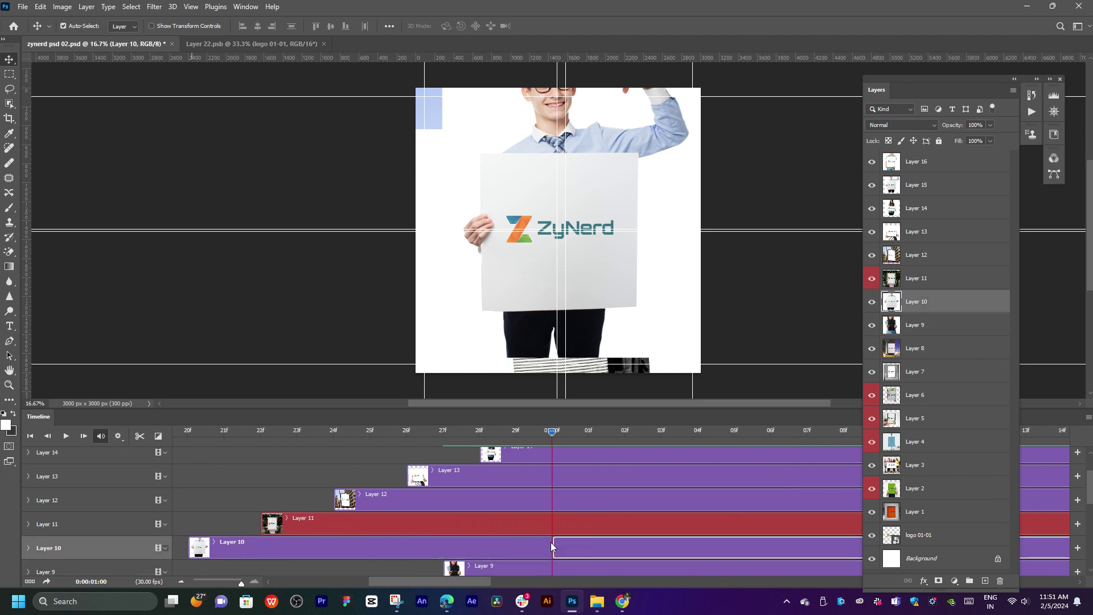
left_click_drag(490, 522, 781, 520)
scroll(578, 504, "up", 1)
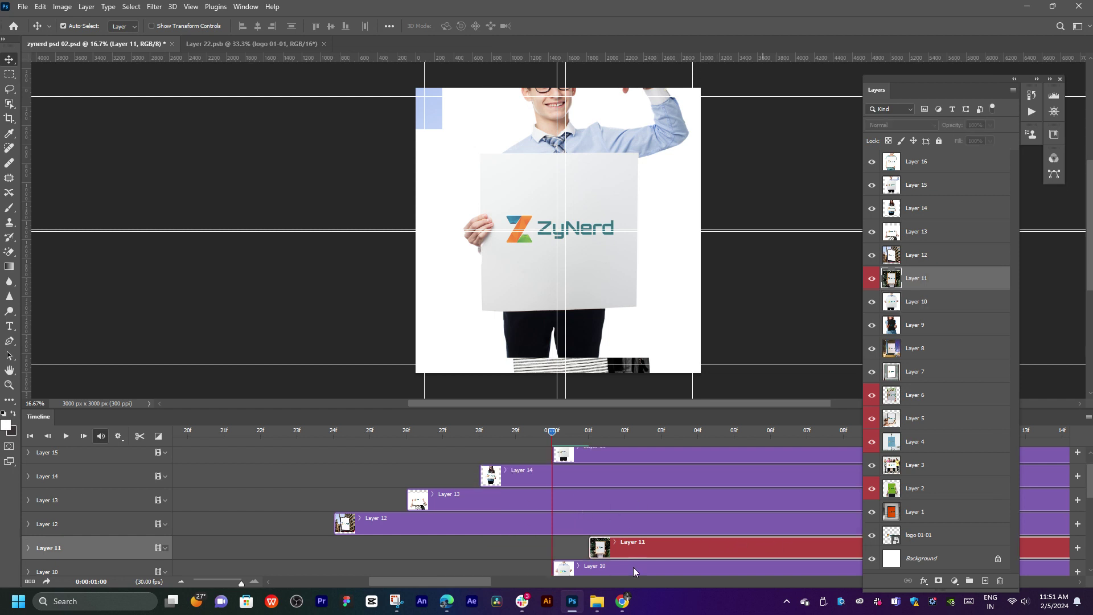
Step: Enlarge the timeline, start Layer 11 at 01:03 and Layer 12 at 01:06, then select Layer 13's clip
left_click_drag(573, 412, 572, 269)
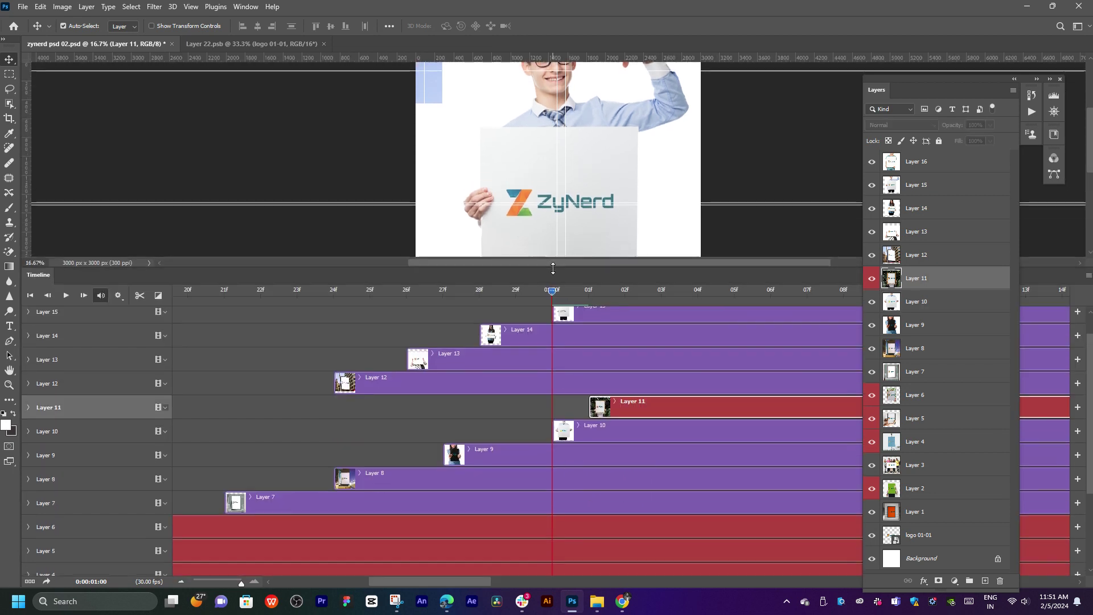
left_click_drag(463, 583, 483, 581)
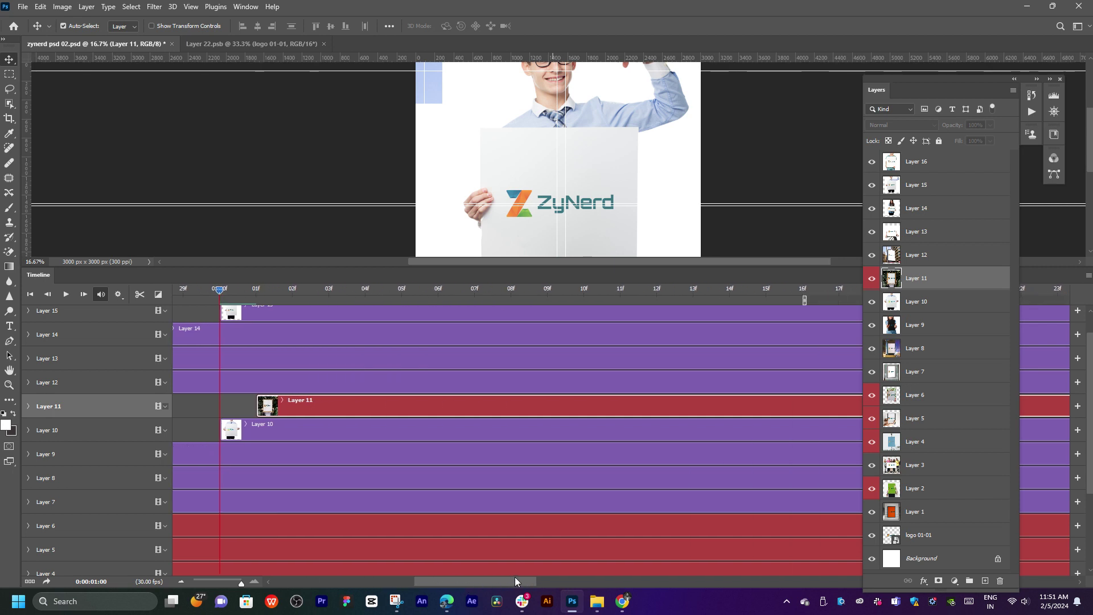
scroll(503, 425, "up", 1)
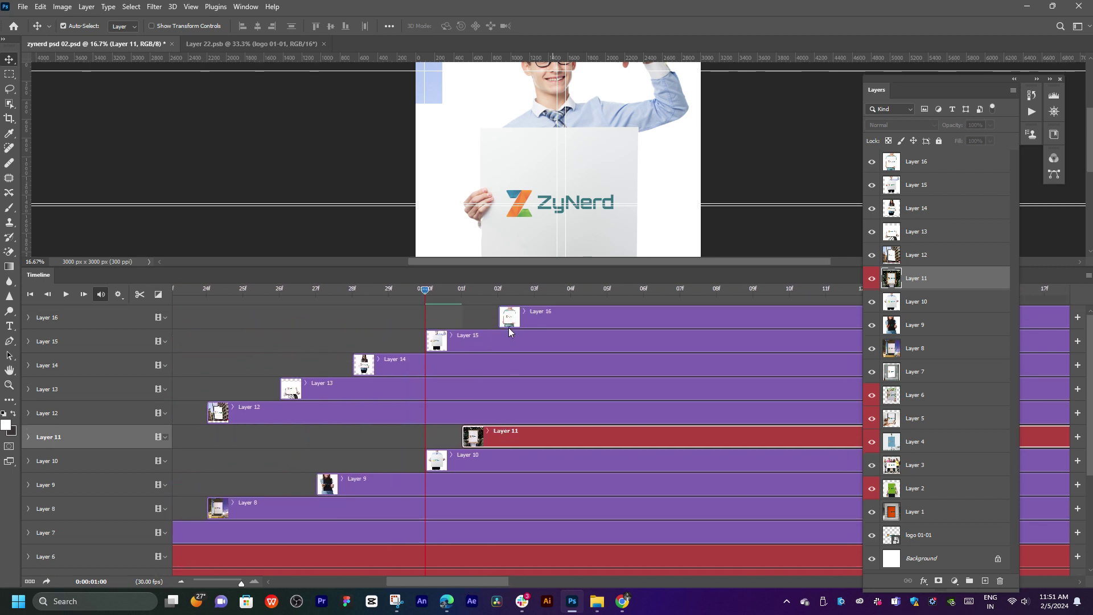
left_click(534, 296)
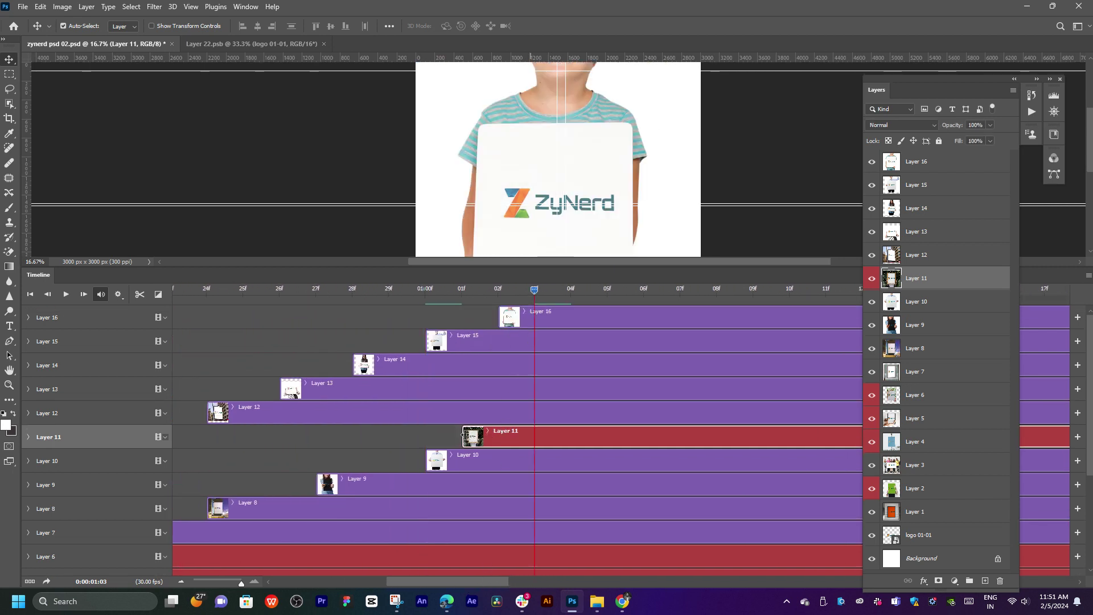
left_click_drag(467, 436, 547, 435)
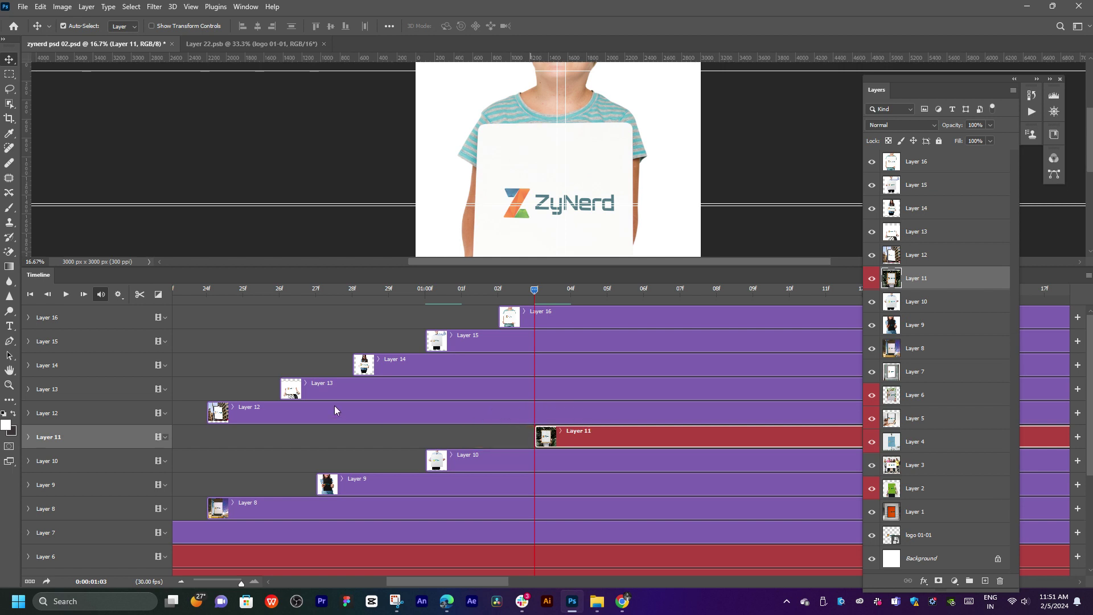
left_click(644, 289)
left_click_drag(204, 413, 640, 413)
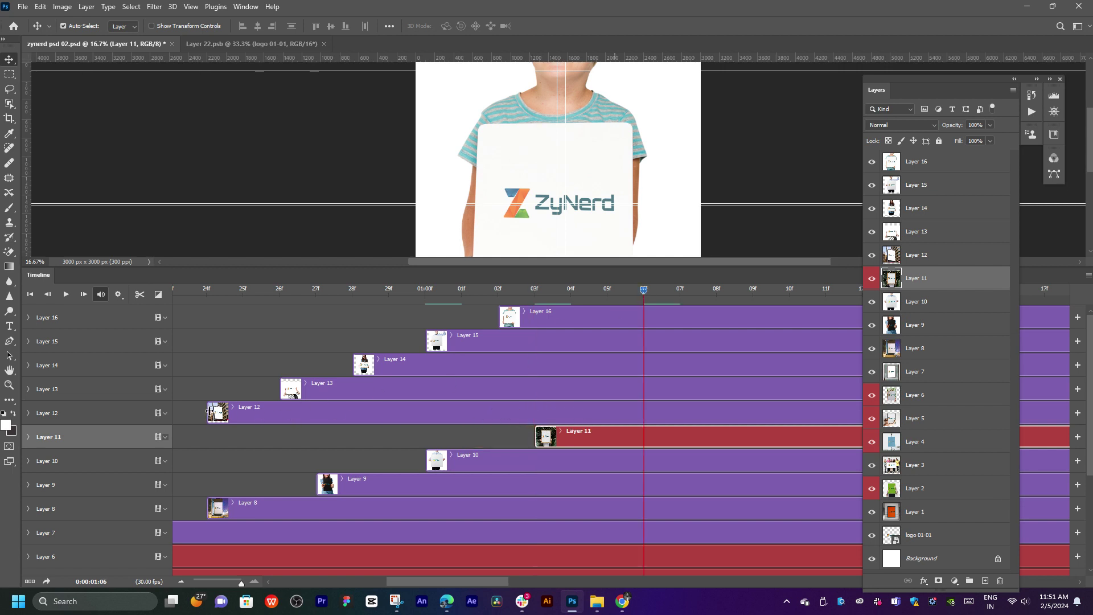
left_click(685, 387)
Step: Select Layers 13–16 and shift their clips later on the timeline together
left_click(699, 325, "shift")
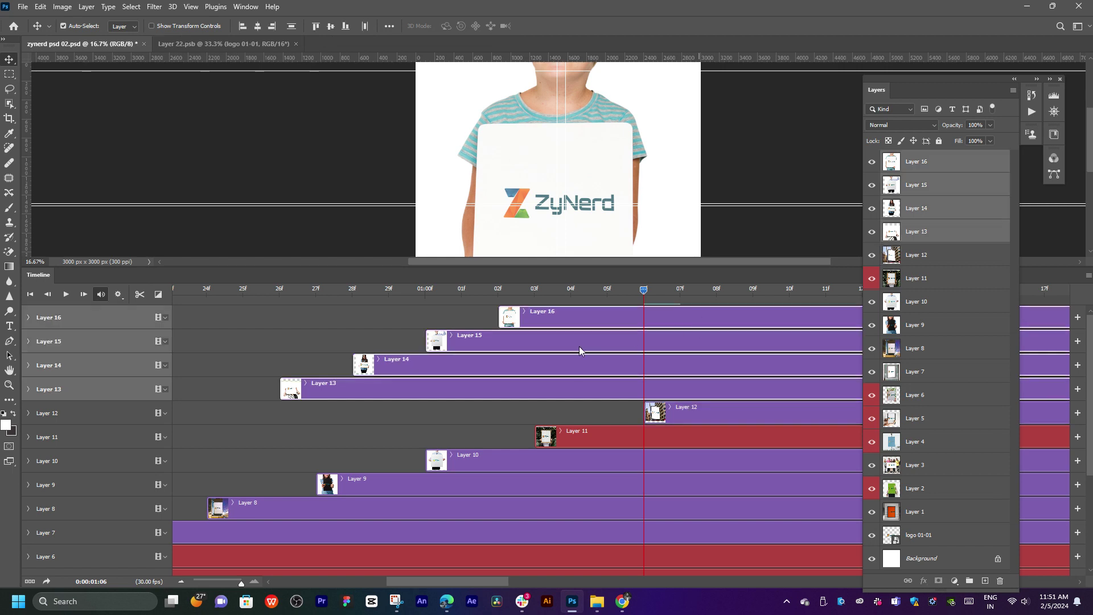
left_click_drag(579, 346, 794, 336)
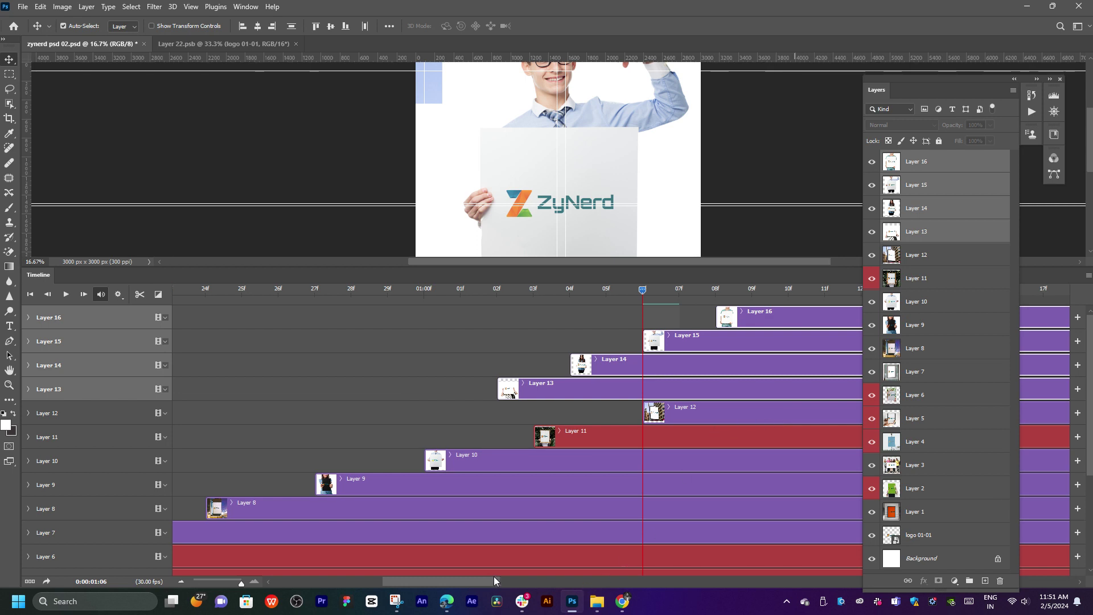
left_click_drag(493, 578, 523, 578)
left_click_drag(585, 385, 668, 380)
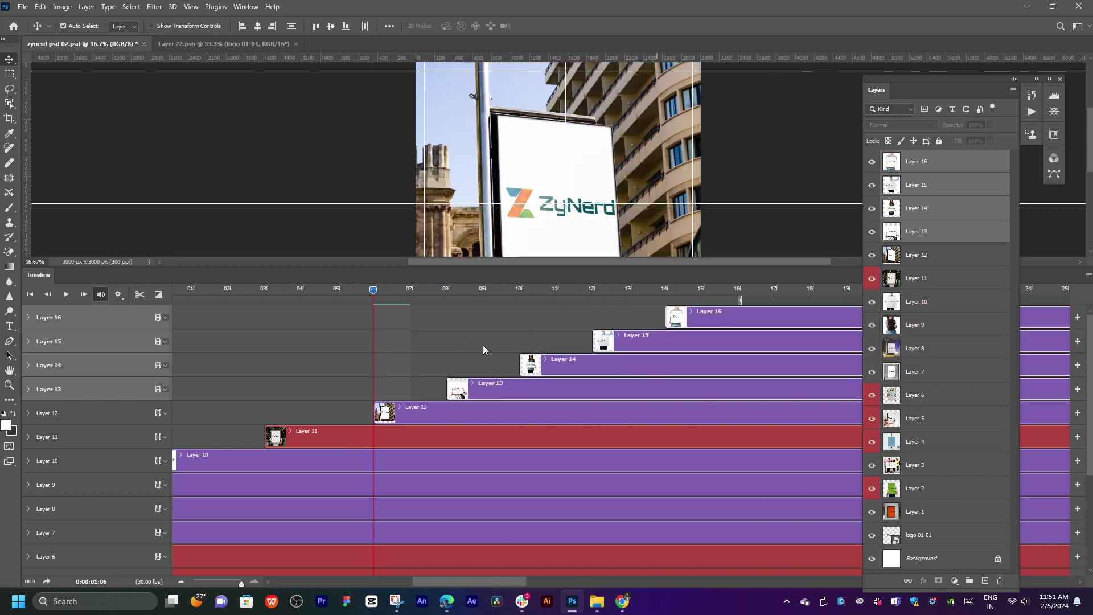
Step: Start Layer 13's clip at 01:09 and move the current time to 01:12
left_click(483, 290)
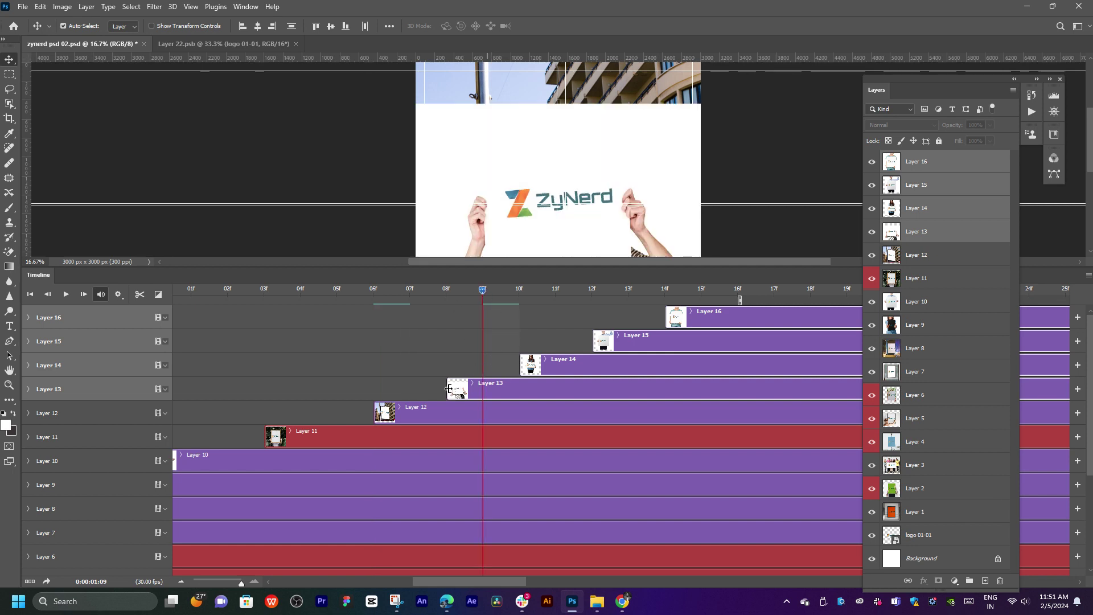
left_click_drag(454, 389, 601, 366)
left_click(592, 290)
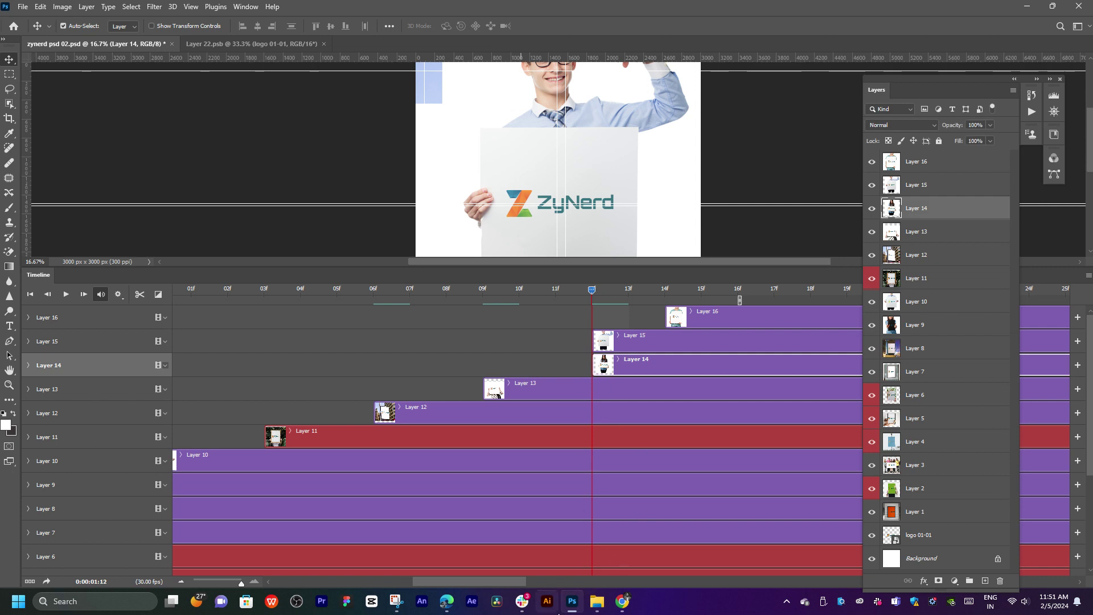
mouse_move(494, 581)
left_mouse_down()
mouse_move(561, 582)
mouse_move(539, 582)
left_mouse_up()
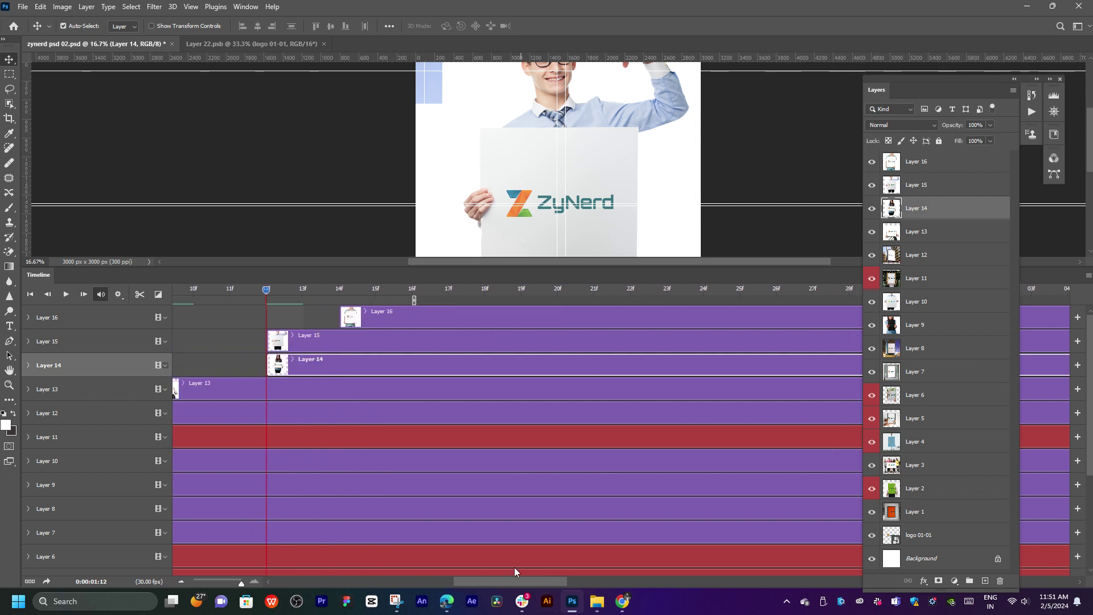
Step: Start Layer 15's clip at 01:15 and extend the work area to later frames
left_click(376, 293)
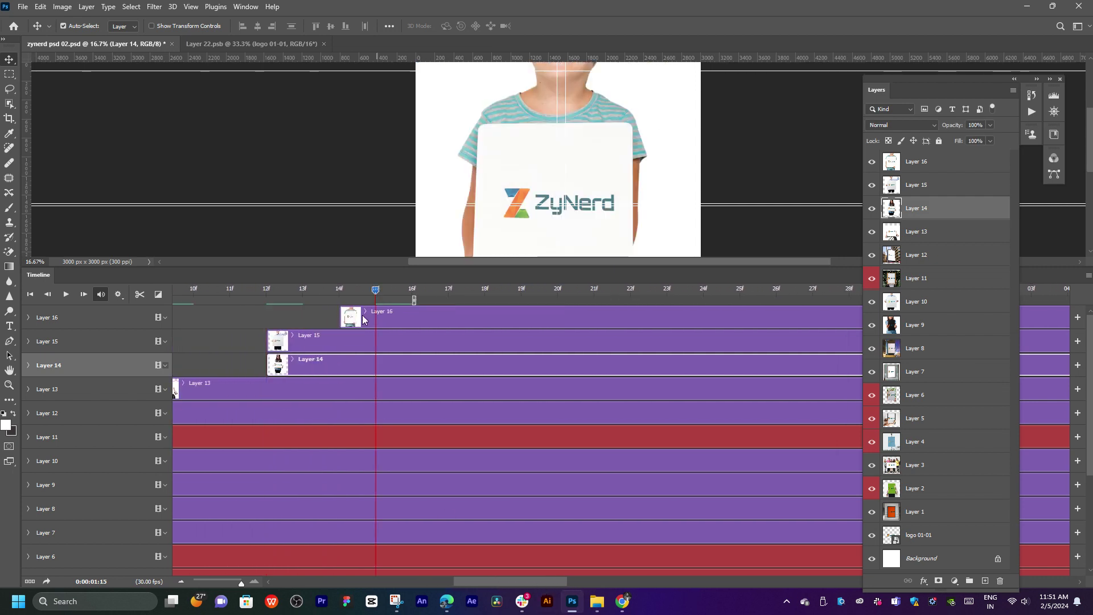
left_click(273, 342)
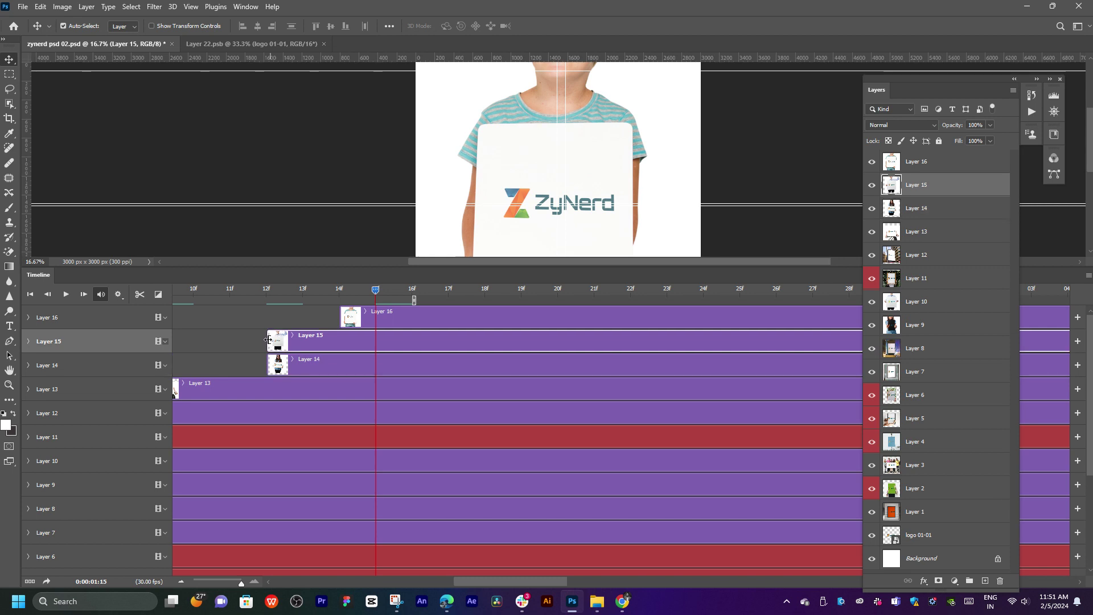
left_click_drag(273, 342, 382, 342)
left_click_drag(415, 300, 690, 307)
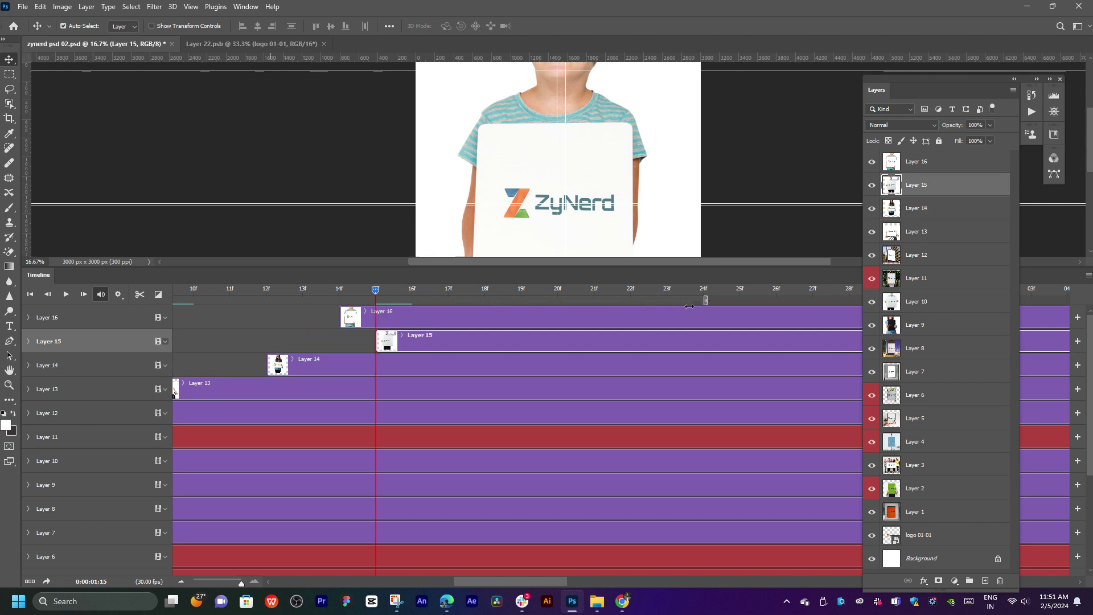
Step: Start Layer 16's clip at 01:18 and nudge the work-area end later
left_click(480, 288)
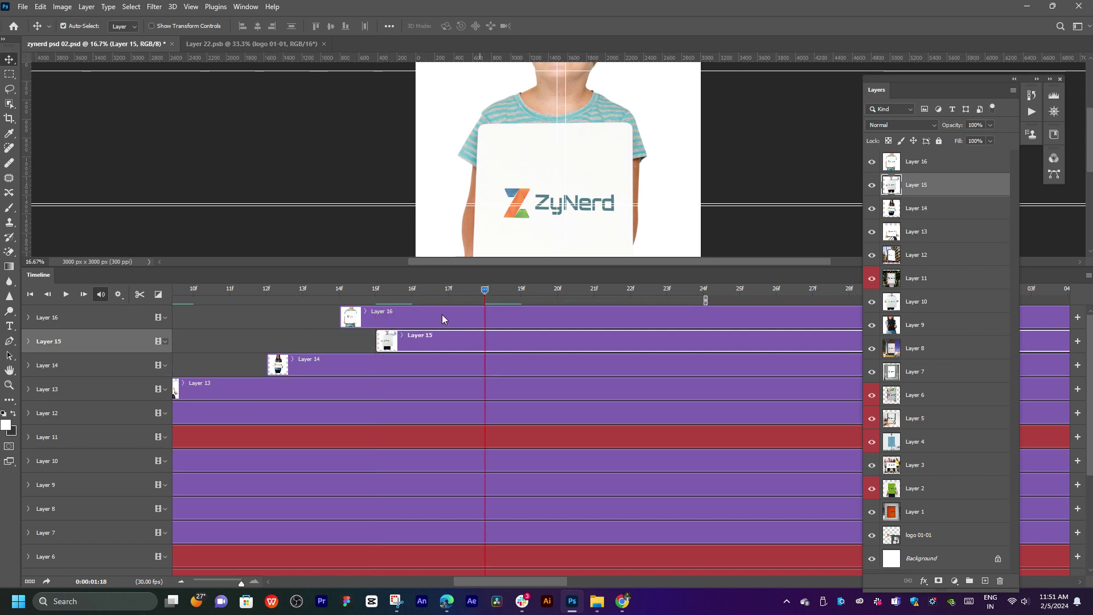
left_click_drag(348, 318, 544, 303)
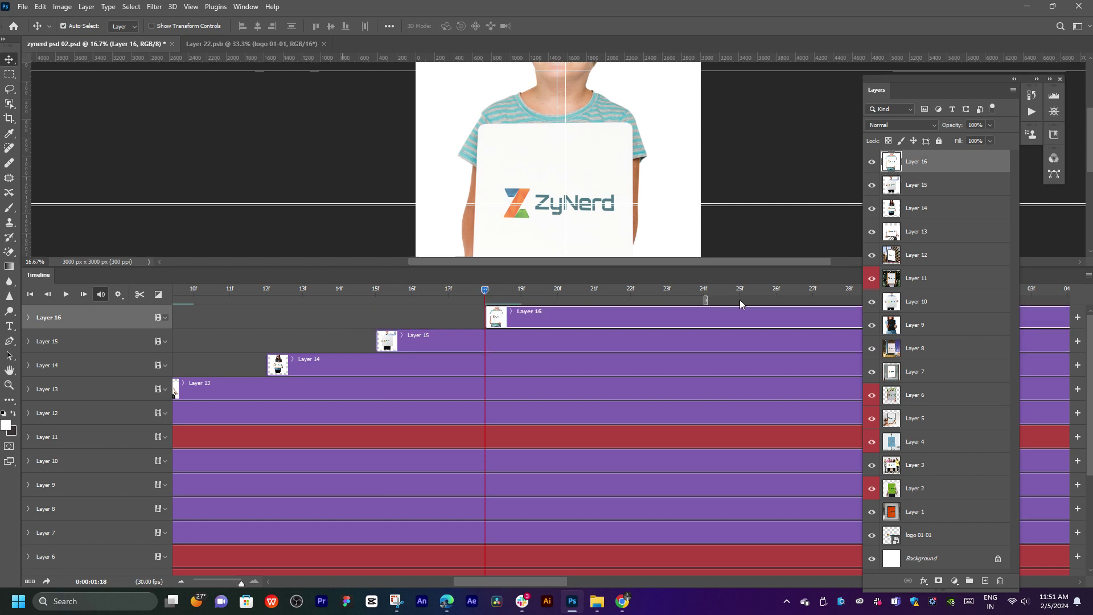
left_click_drag(706, 300, 742, 300)
left_click_drag(371, 293, 412, 293)
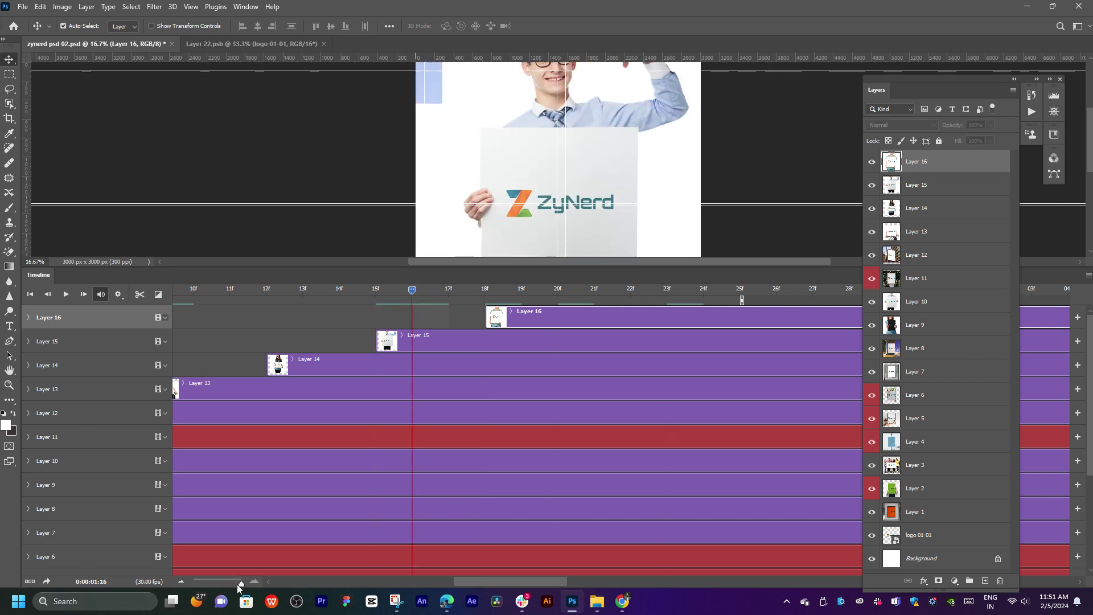
Step: Zoom out the timeline and play the staggered slideshow from the start as a preview
left_click_drag(237, 584, 214, 586)
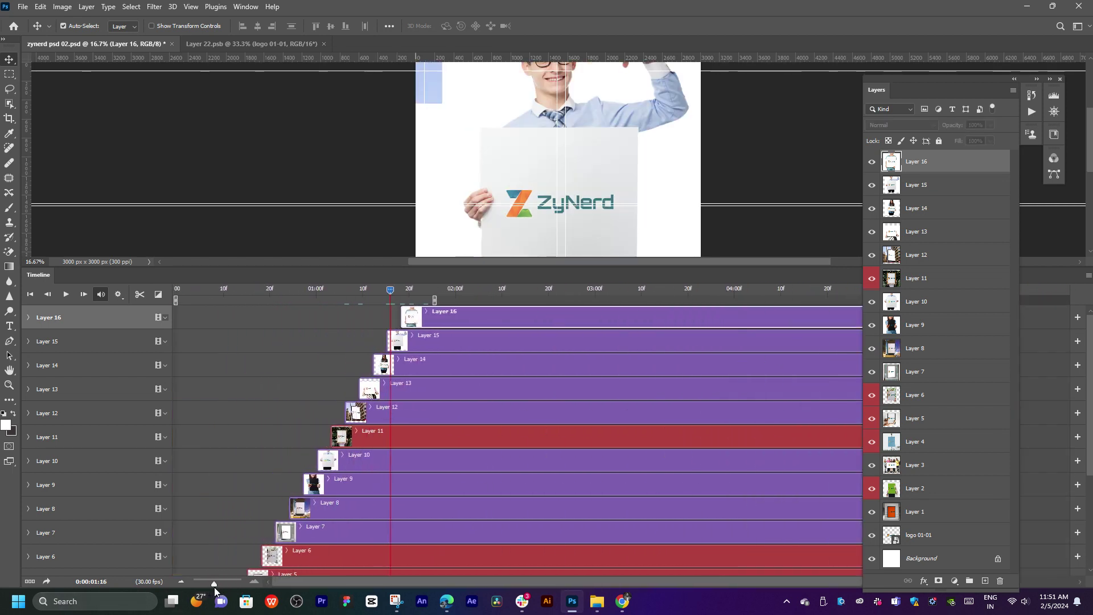
left_click_drag(346, 288, 173, 289)
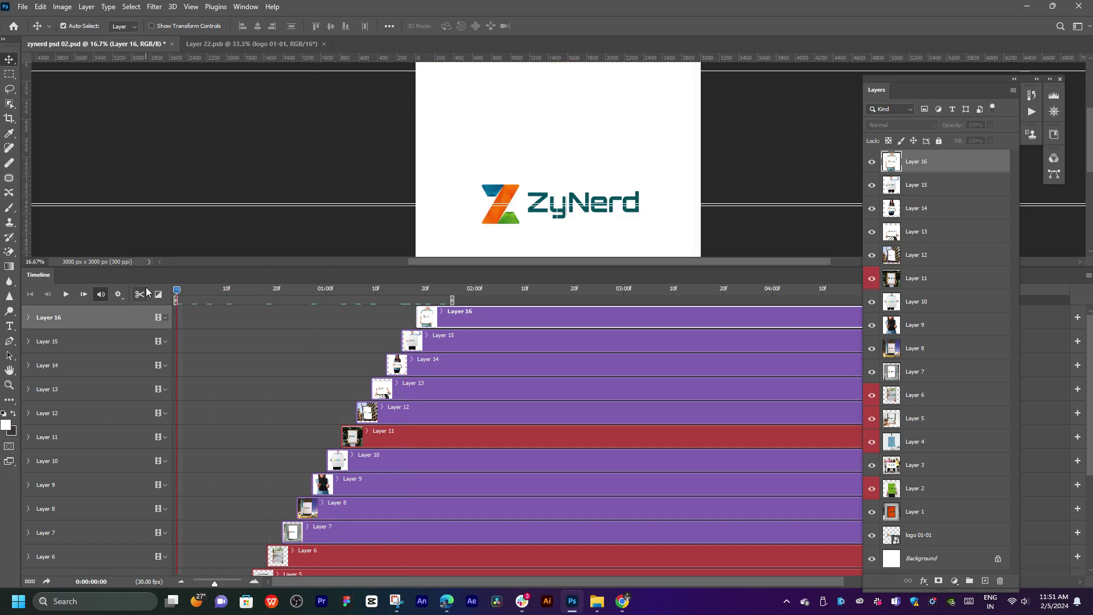
key("space")
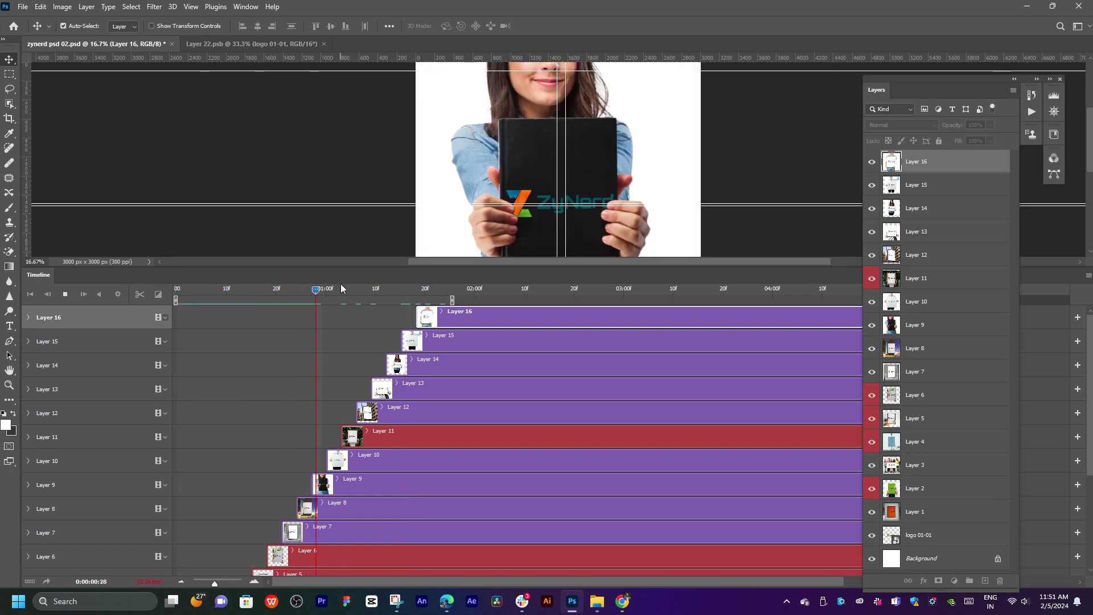
key("space")
Step: Return the current time to the start and save the ZyNerd mockup document
left_click_drag(347, 289, 173, 290)
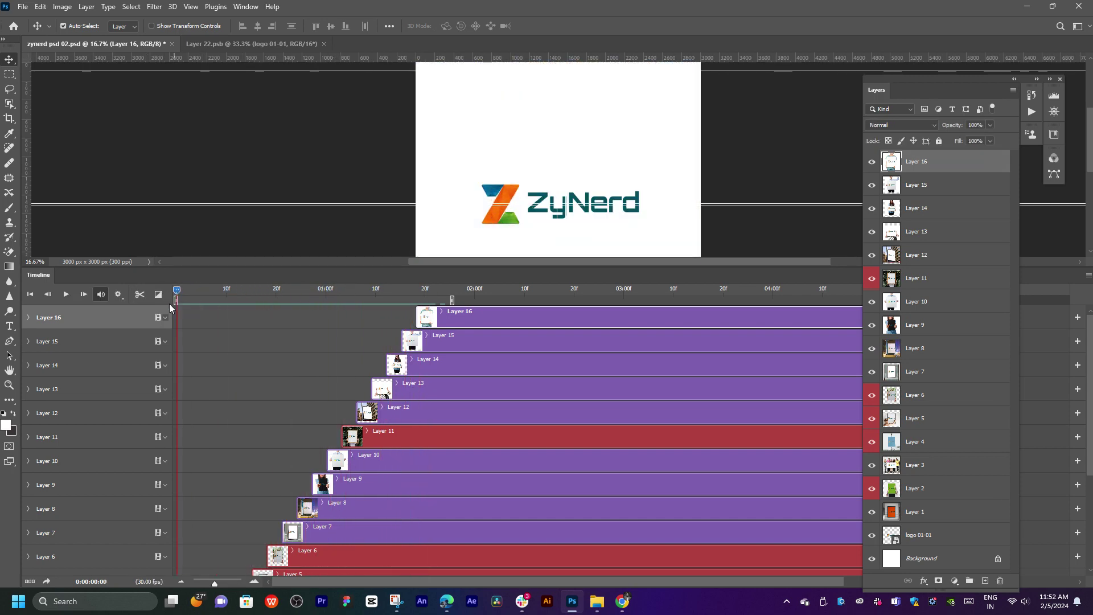
key("space")
key("ctrl+s")
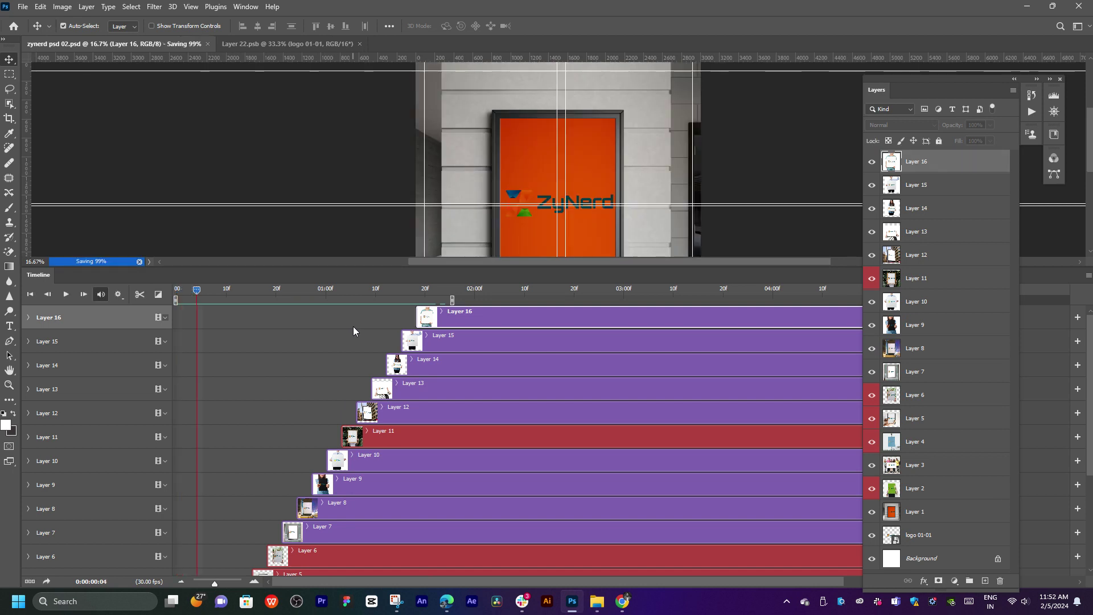